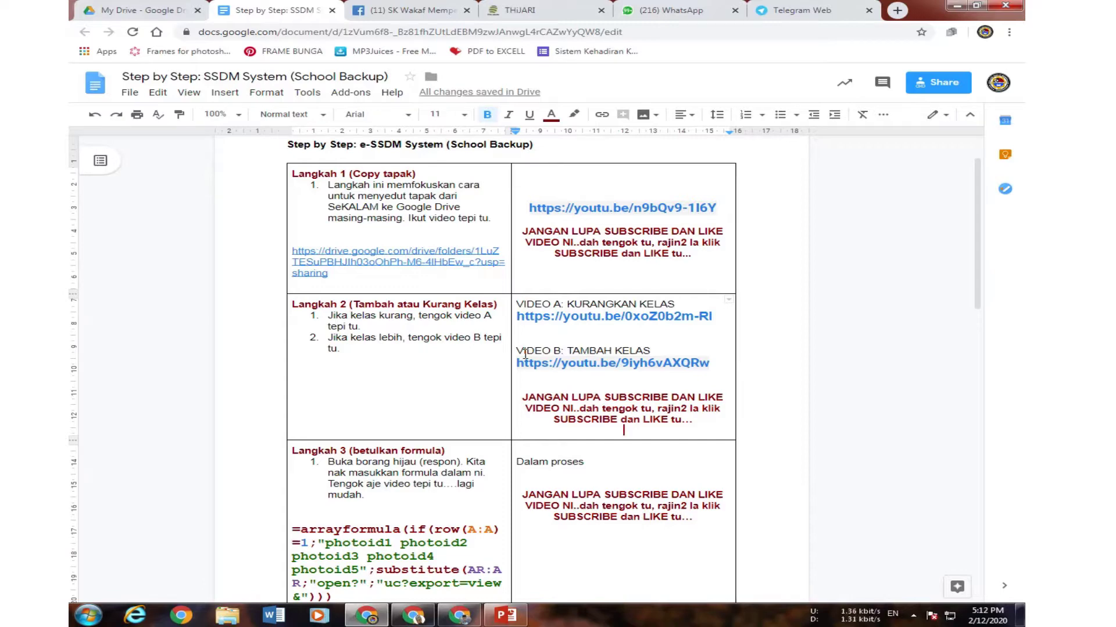
- Switch to the e-SSDM folder in Google Drive and open the SSDM (Responses) spreadsheet
scroll(464, 379, down, 1)
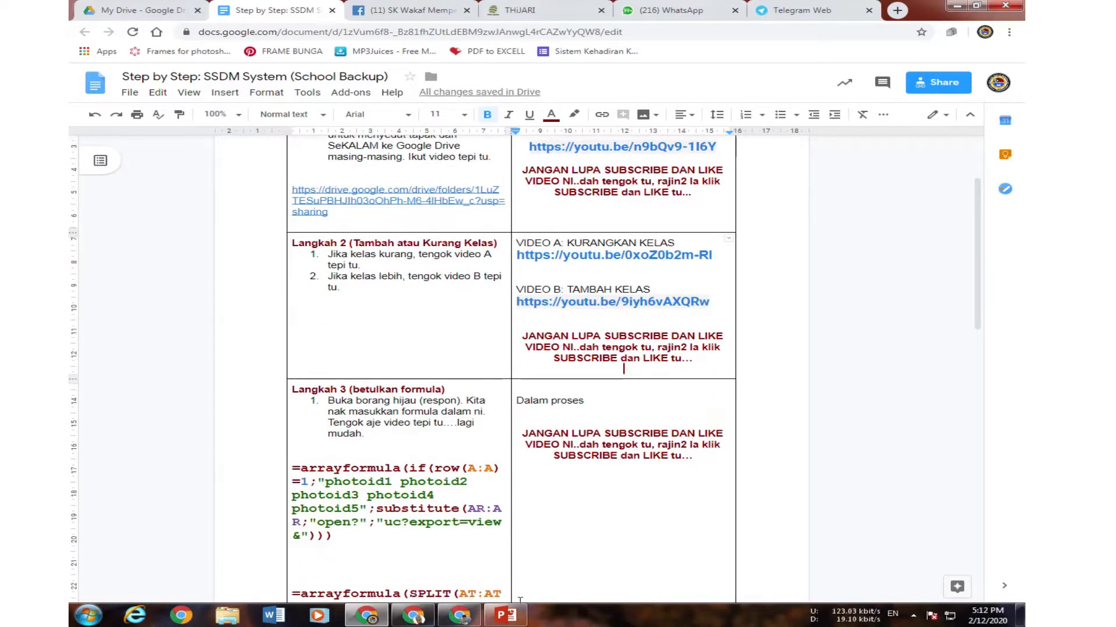
mouse_move(461, 617)
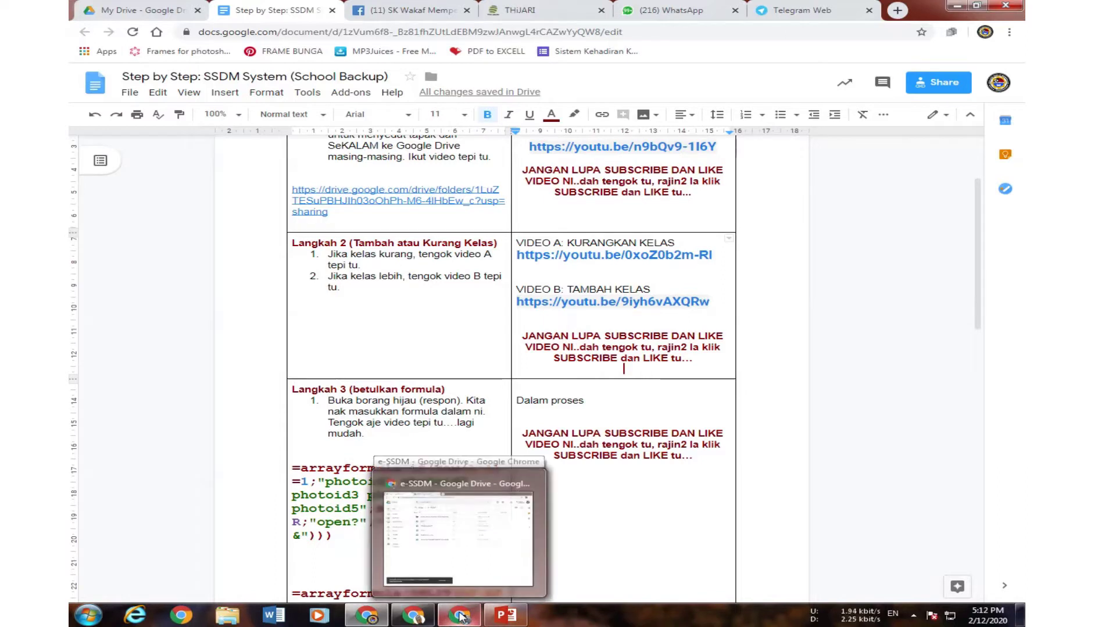
click(461, 617)
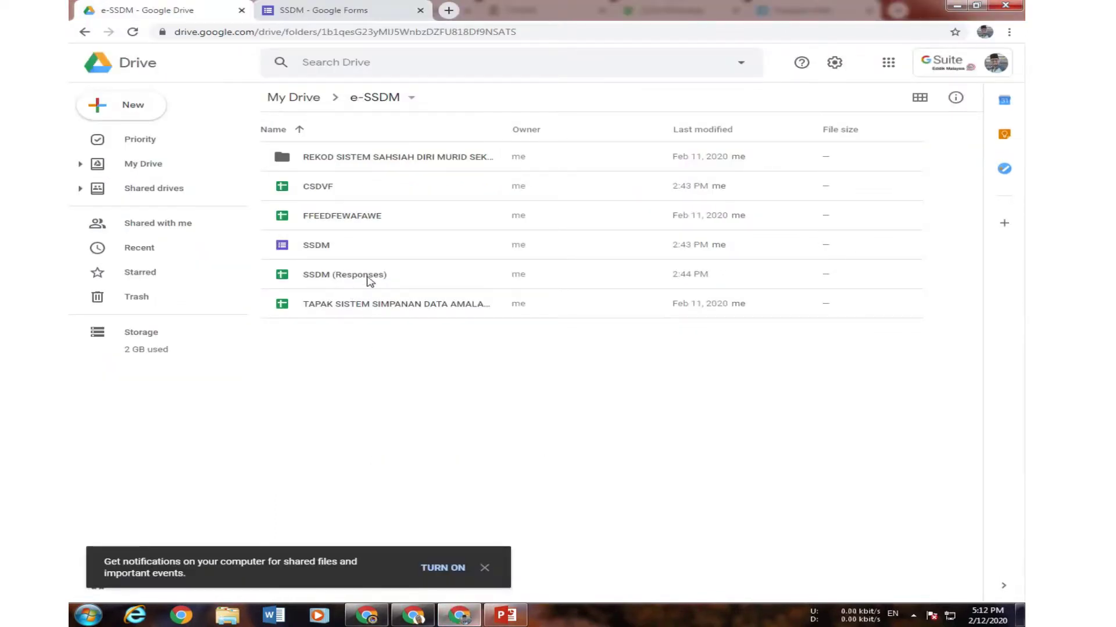
click(317, 191)
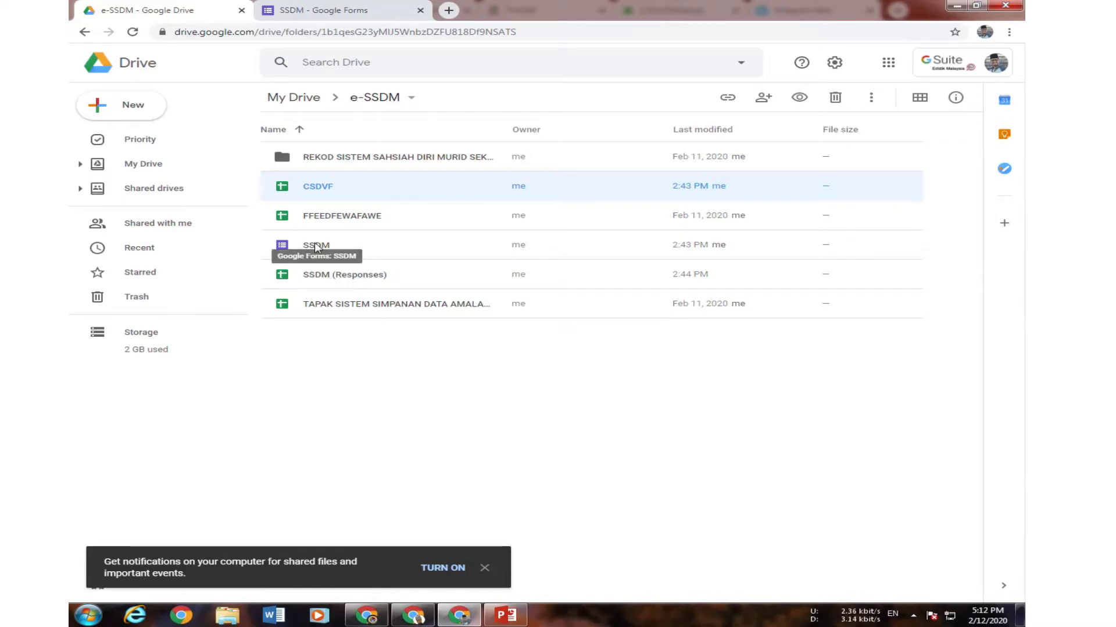
double_click(341, 275)
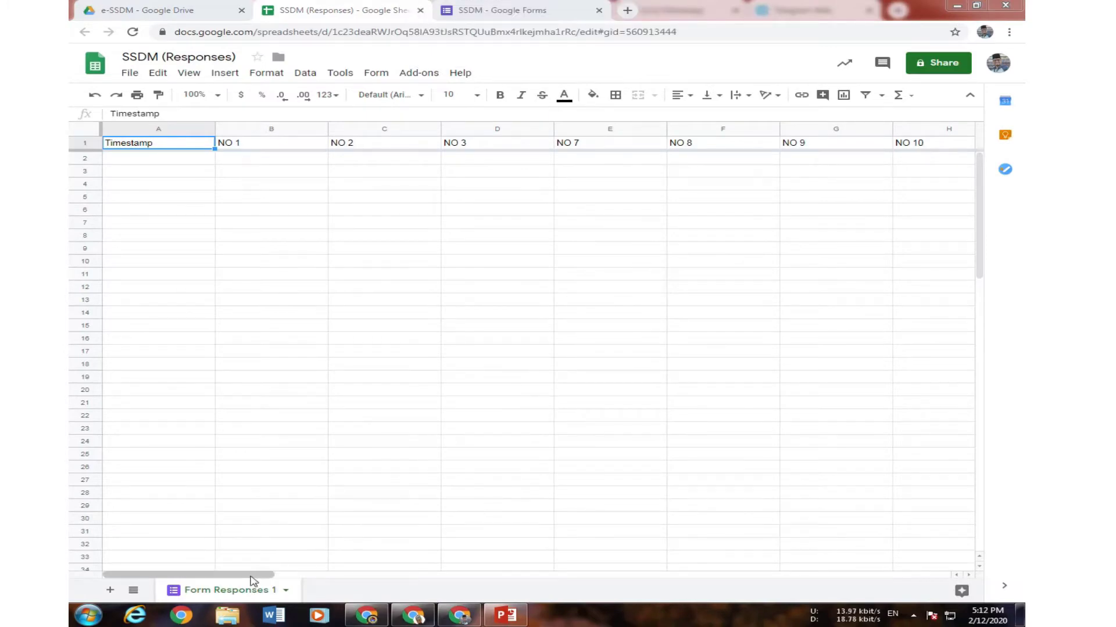
- Delete the empty columns AG to AL after the NO 44 column in the responses sheet
drag(256, 575, 864, 543)
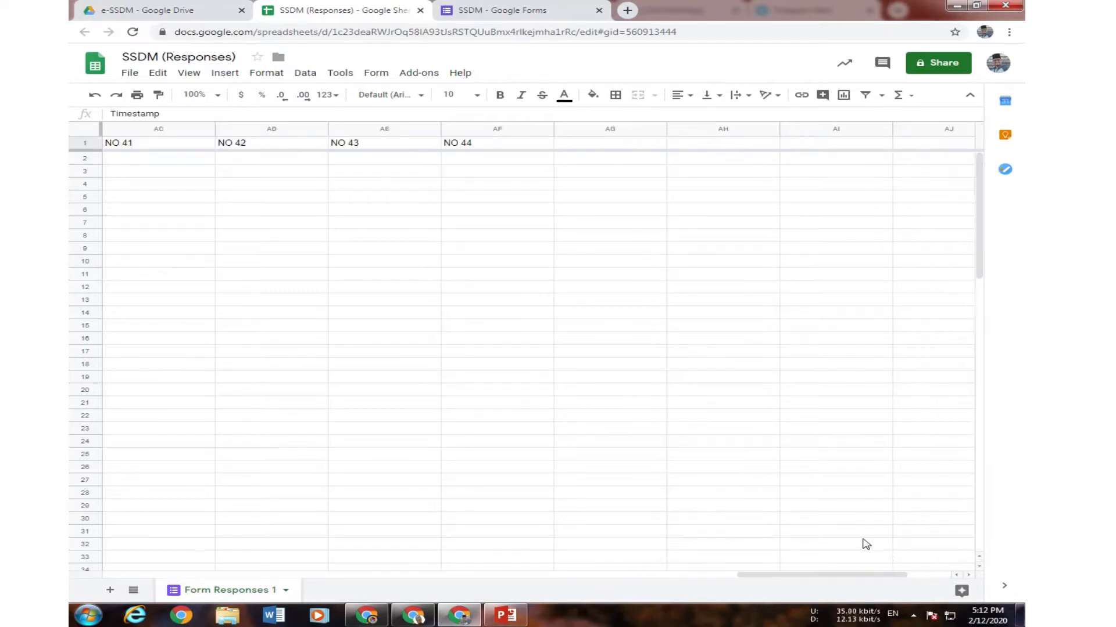
click(585, 130)
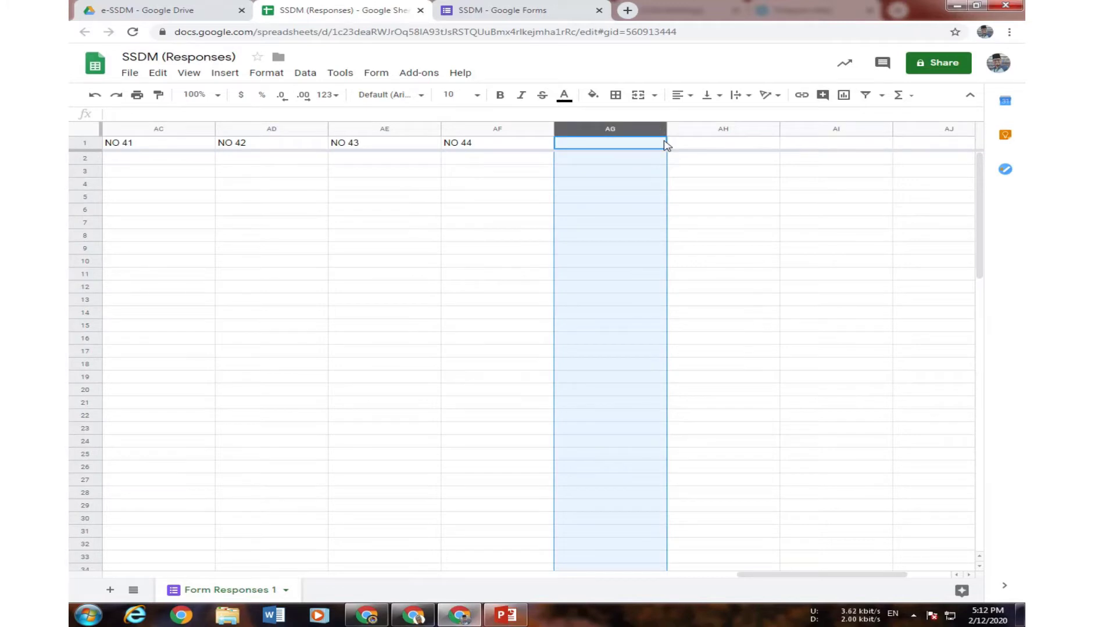
key(shift+Right)
key(shift+Right)
key(shift+Right)
key(shift+Right)
key(shift+Right)
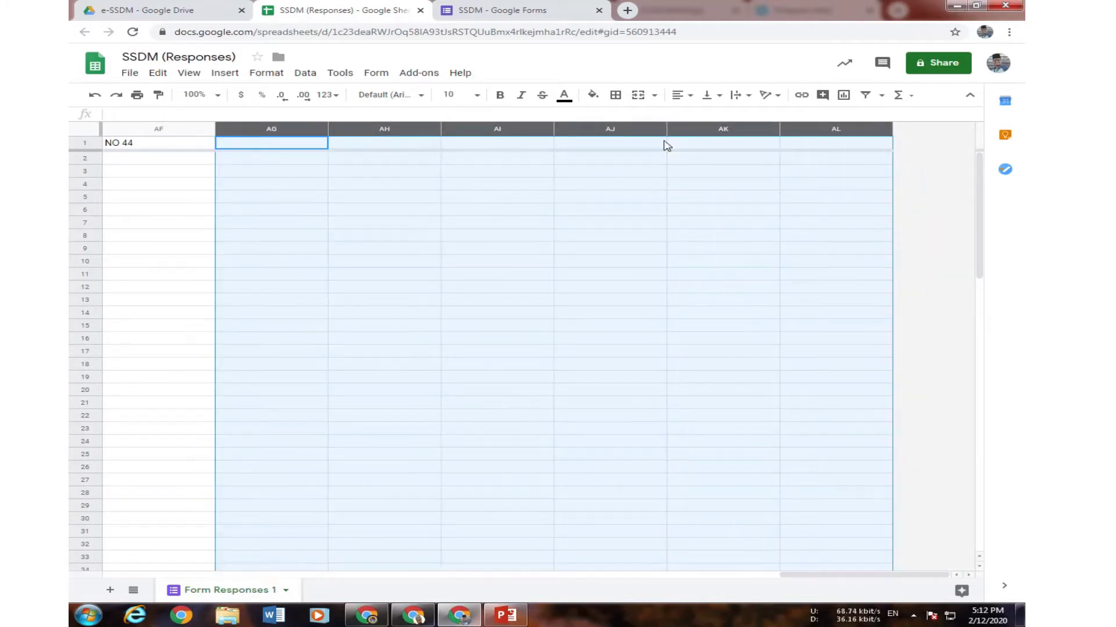
right_click(686, 129)
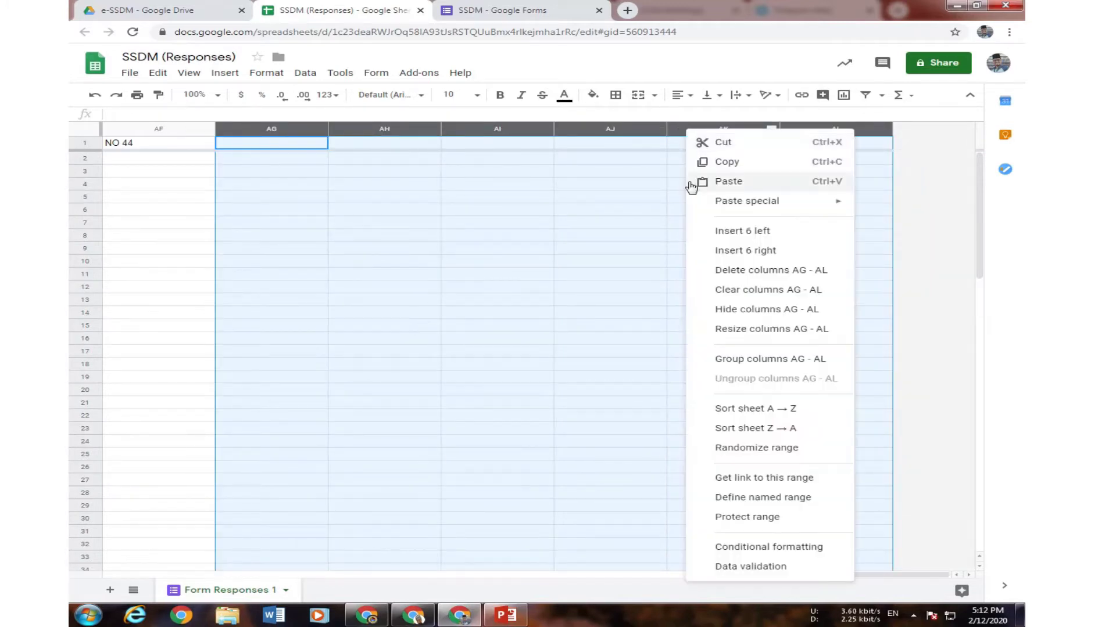
click(727, 271)
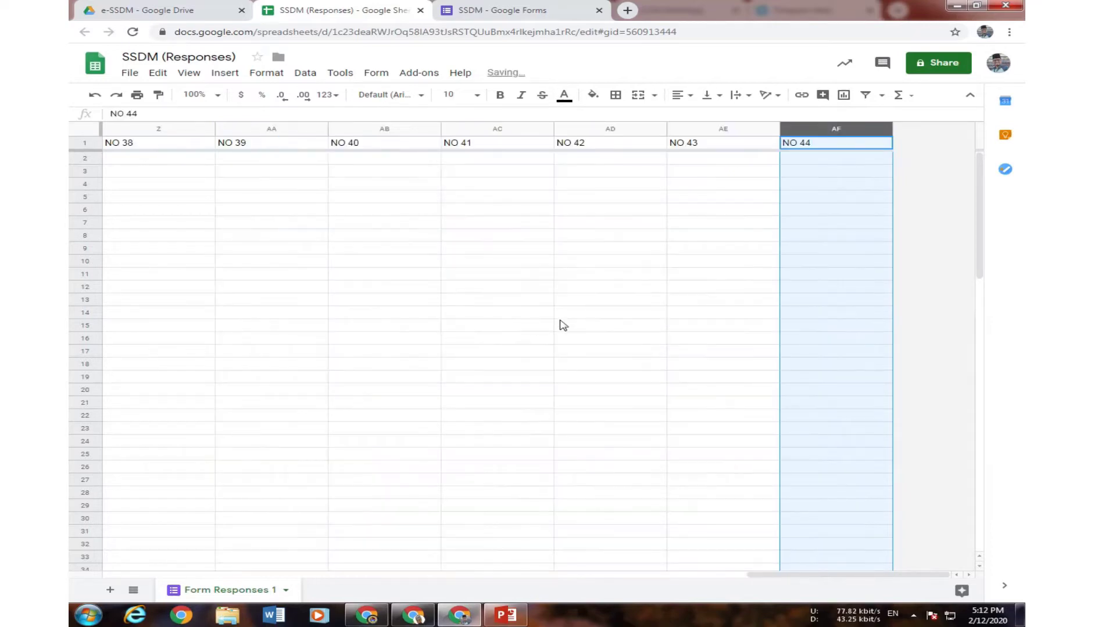
click(730, 303)
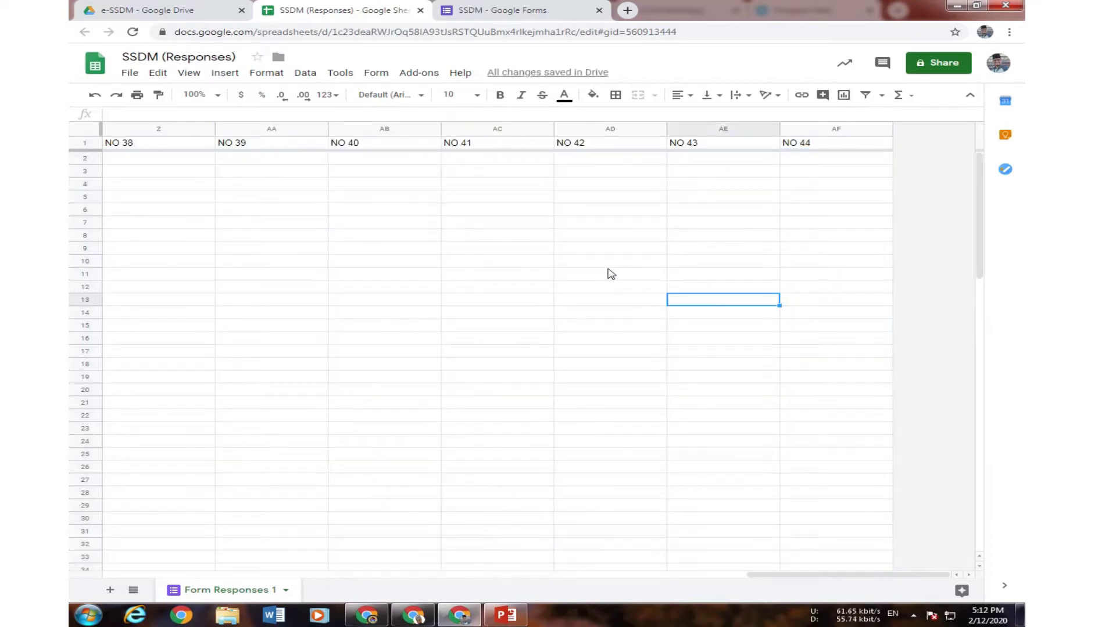
- Switch to the SSDM form in Google Forms and open its respondent preview
click(525, 13)
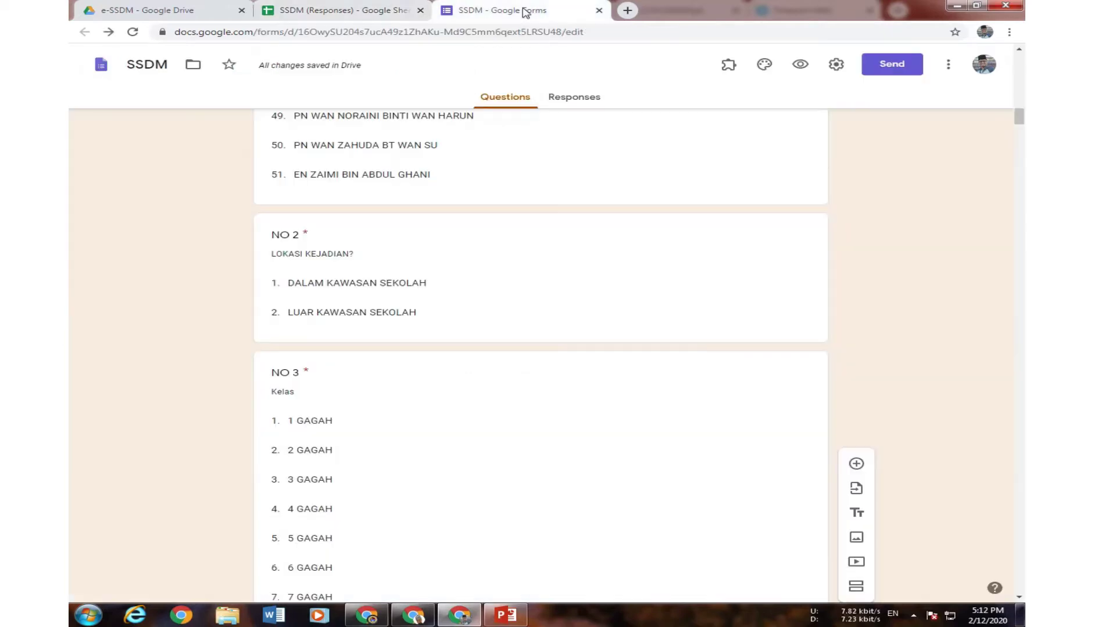
scroll(784, 88, up, 4)
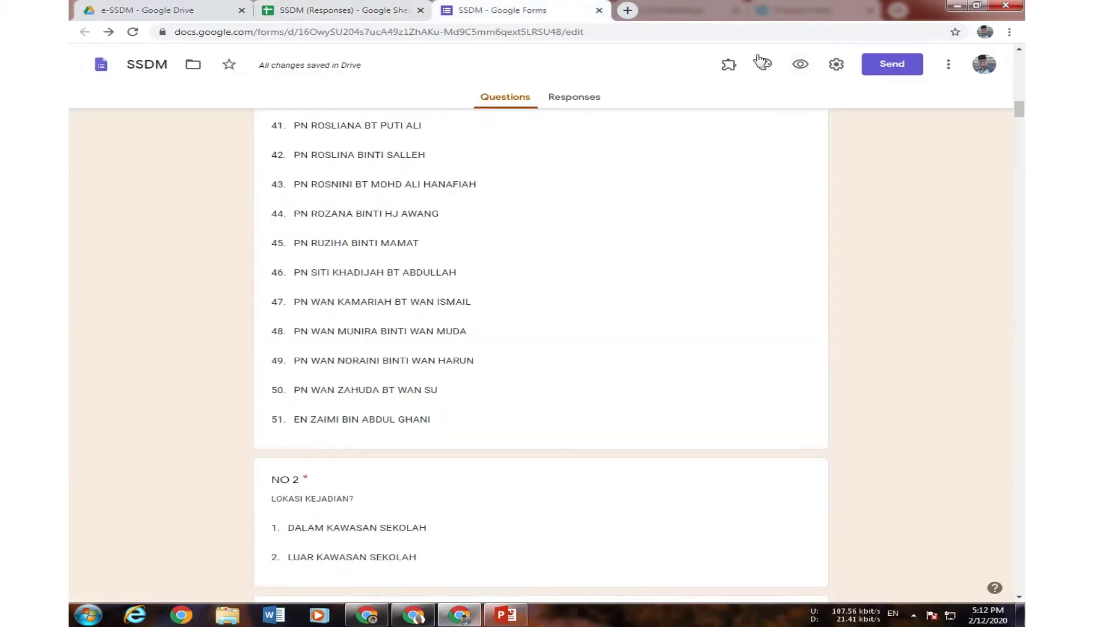
click(803, 67)
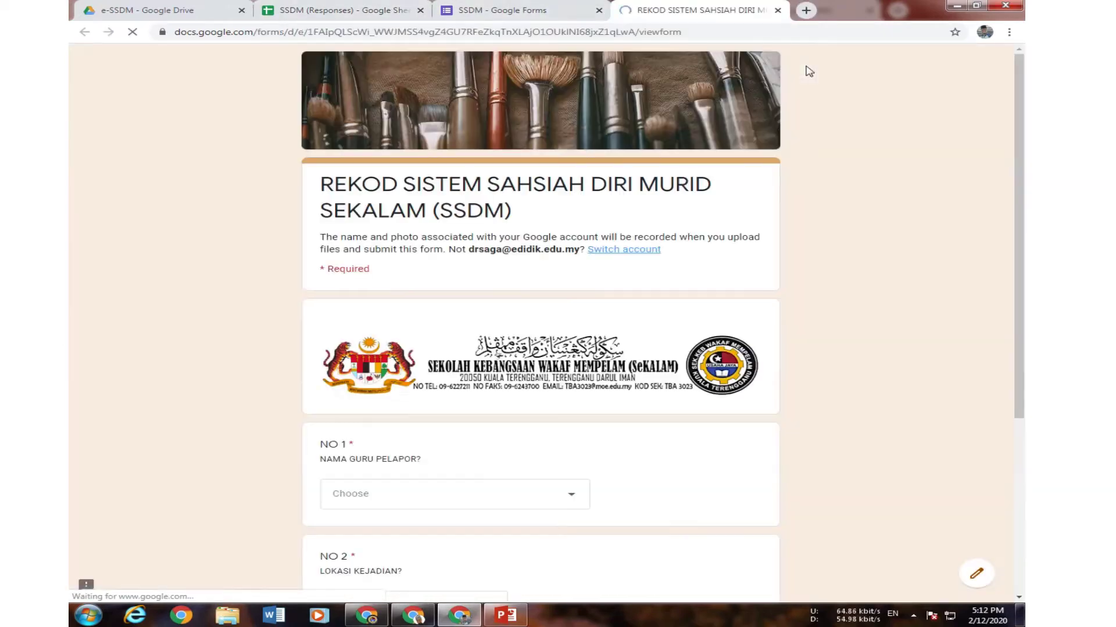
scroll(216, 477, down, 2)
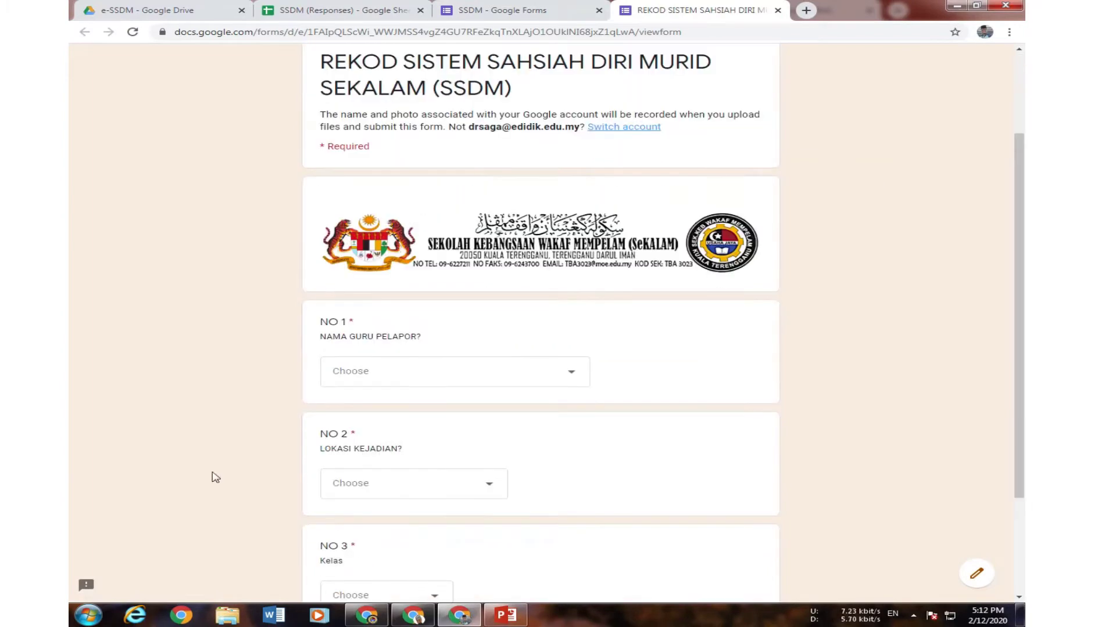
- Answer NO 1 with the first listed reporting teacher, NO 2 with DALAM KAWASAN SEKOLAH and NO 3 with 5 GAGAH, and continue
click(559, 375)
click(384, 240)
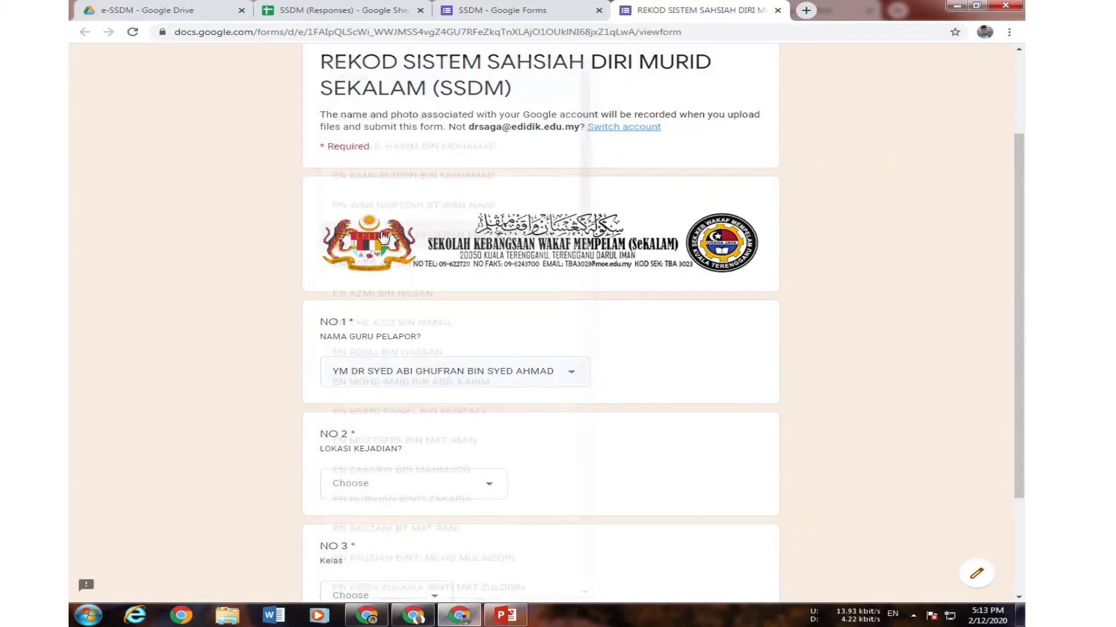
scroll(600, 416, down, 3)
click(444, 349)
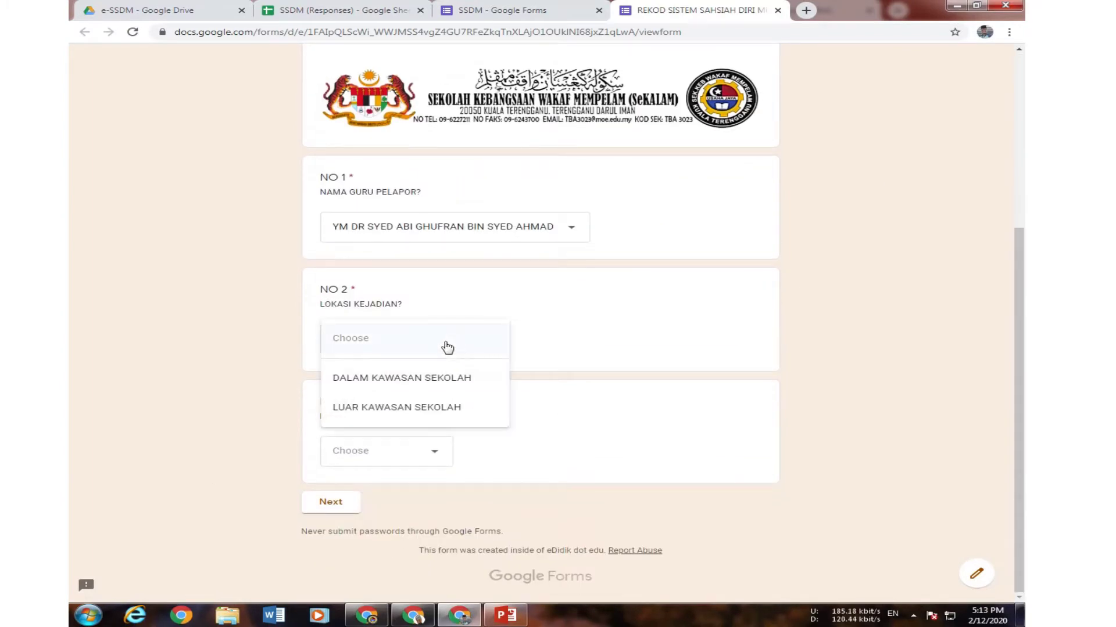
click(404, 388)
click(417, 452)
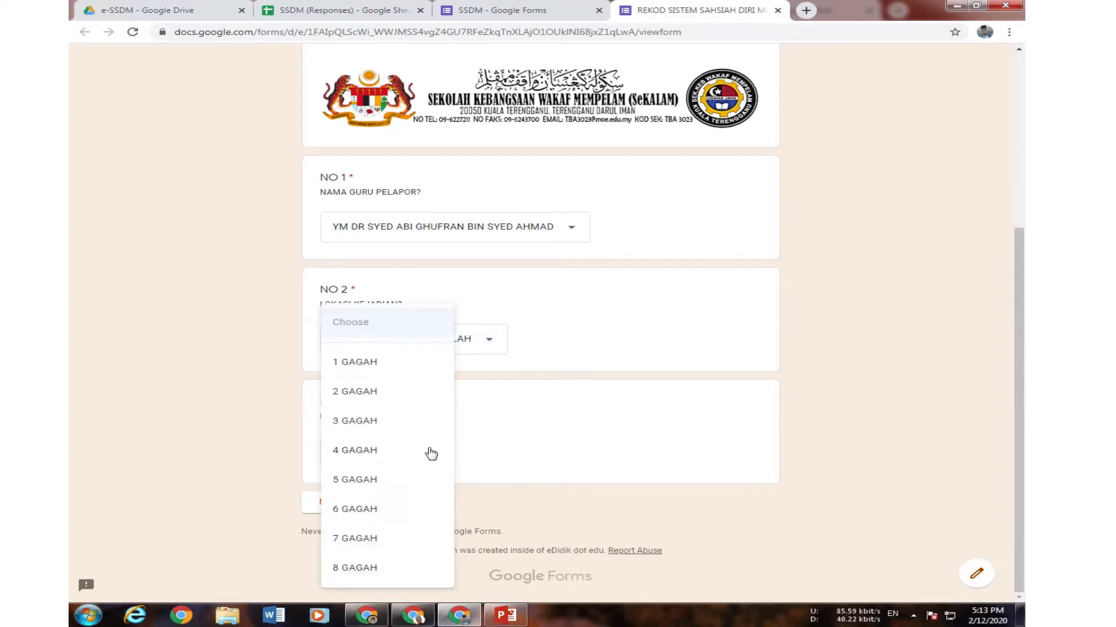
click(378, 365)
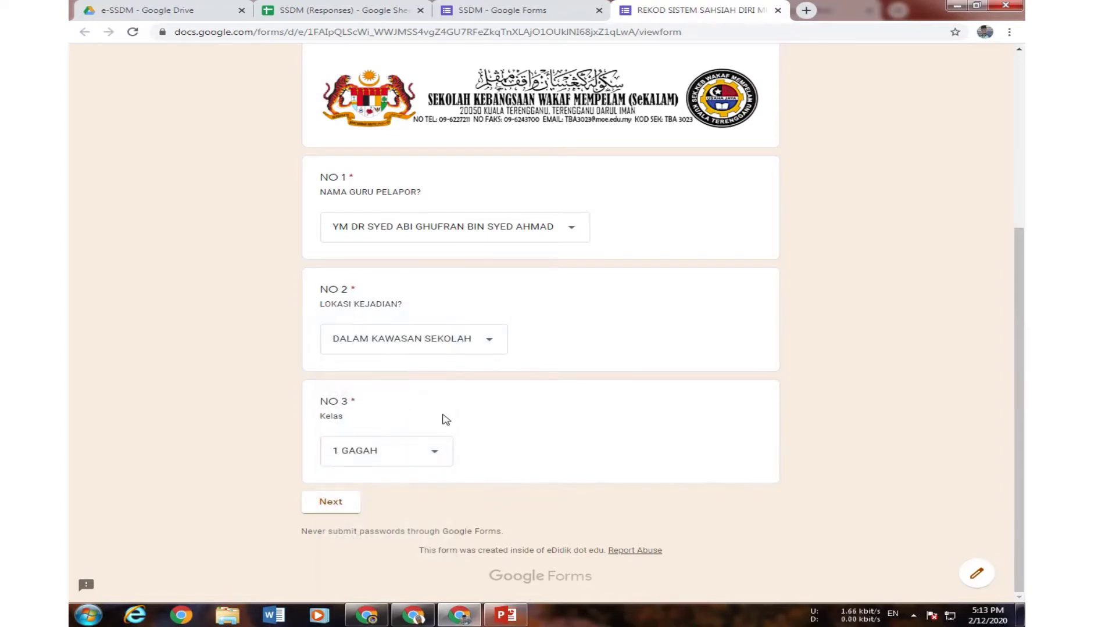
click(429, 453)
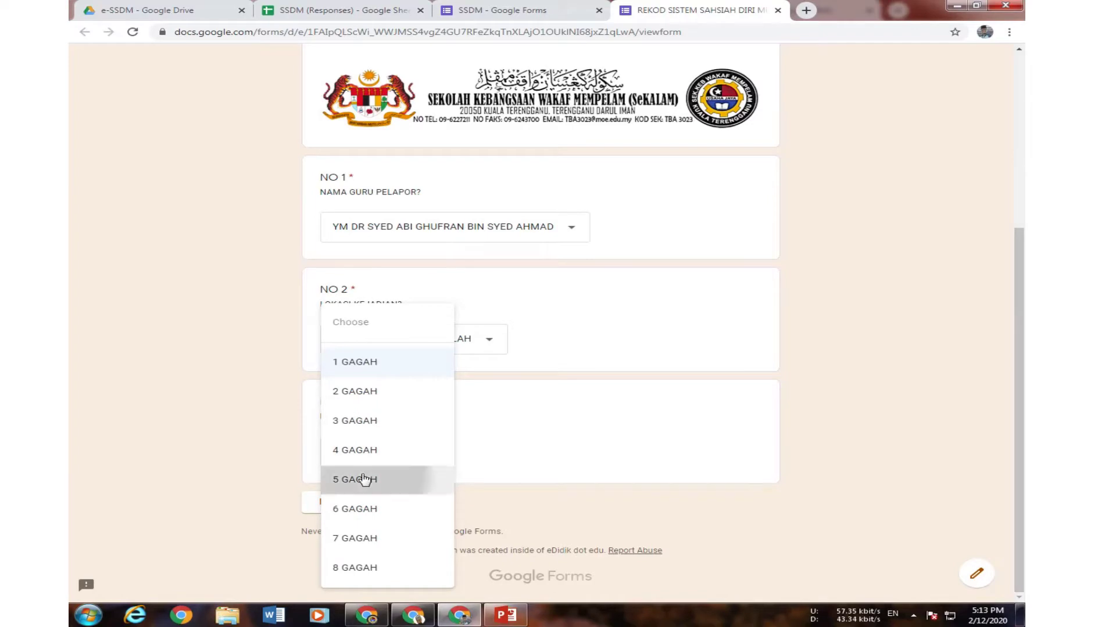
click(363, 478)
click(343, 507)
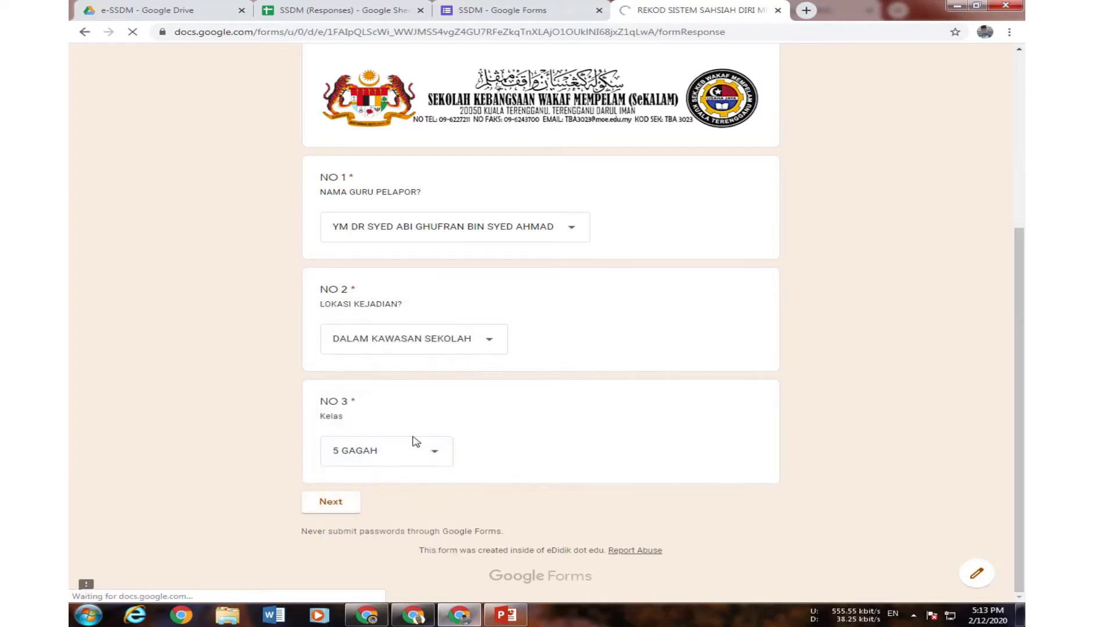
- Tick the first pupil in the 5 GAGAH list for NO 11 and continue to the category section
click(328, 390)
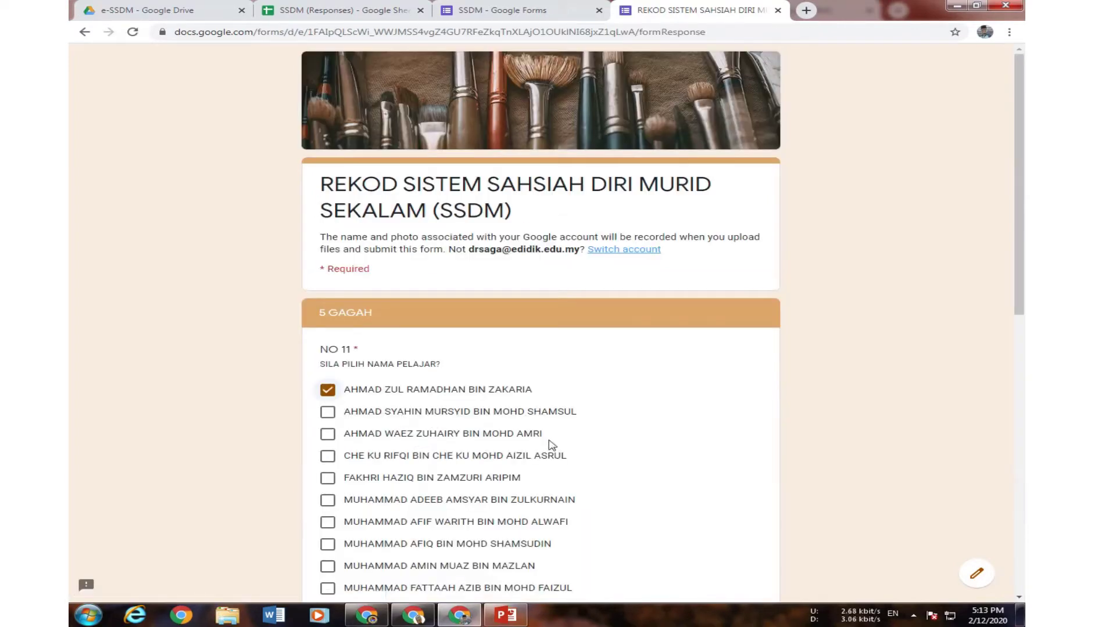
scroll(552, 445, down, 3)
scroll(552, 446, down, 3)
scroll(552, 446, up, 1)
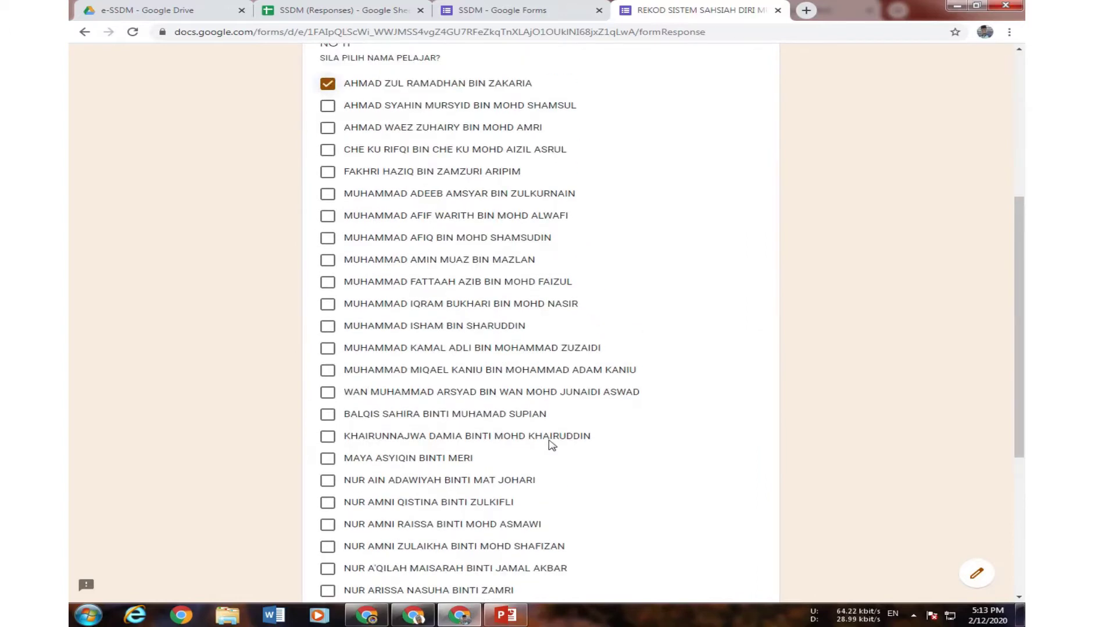
scroll(549, 445, down, 5)
click(404, 504)
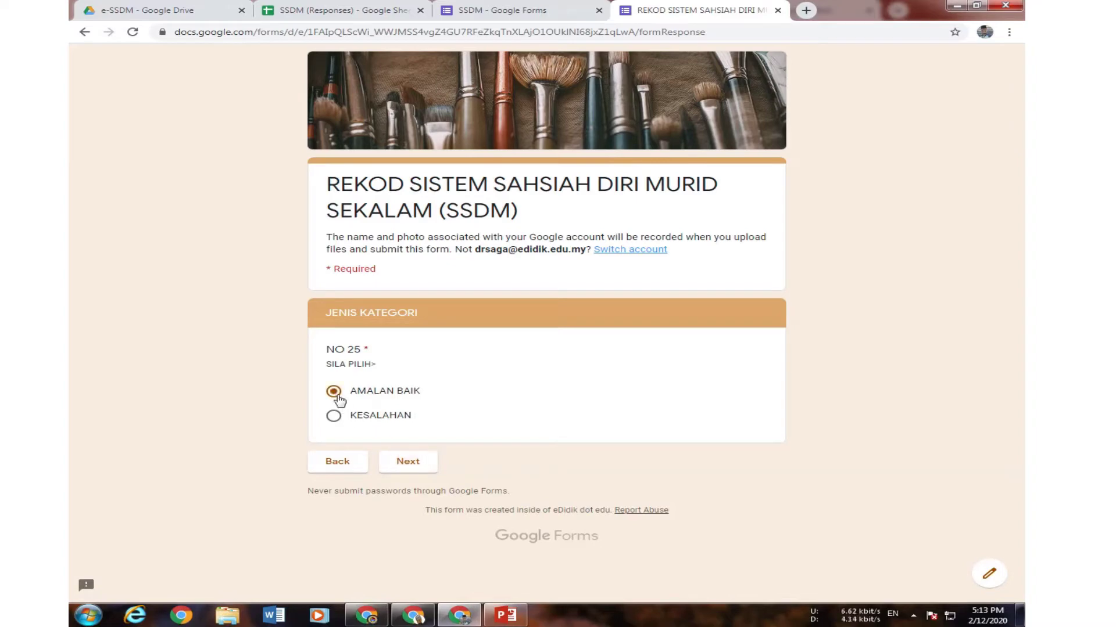
- Choose AMALAN BAIK for NO 25 and MENZAHIRKAN MANA-MANA AMALAN BAIK for NO 26, continuing after each
click(412, 466)
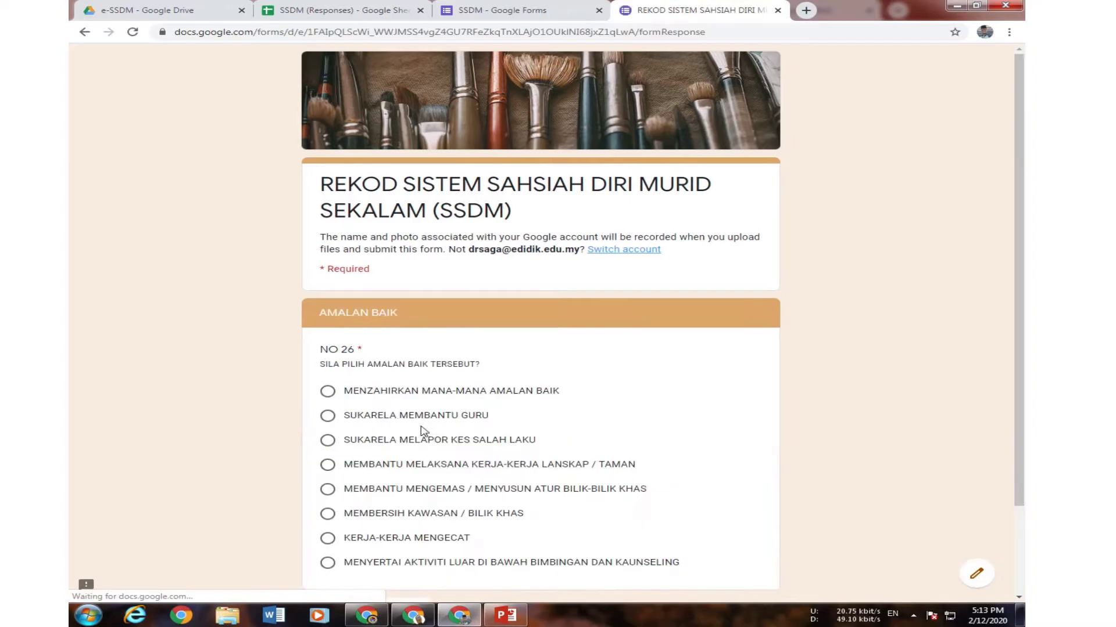
click(328, 391)
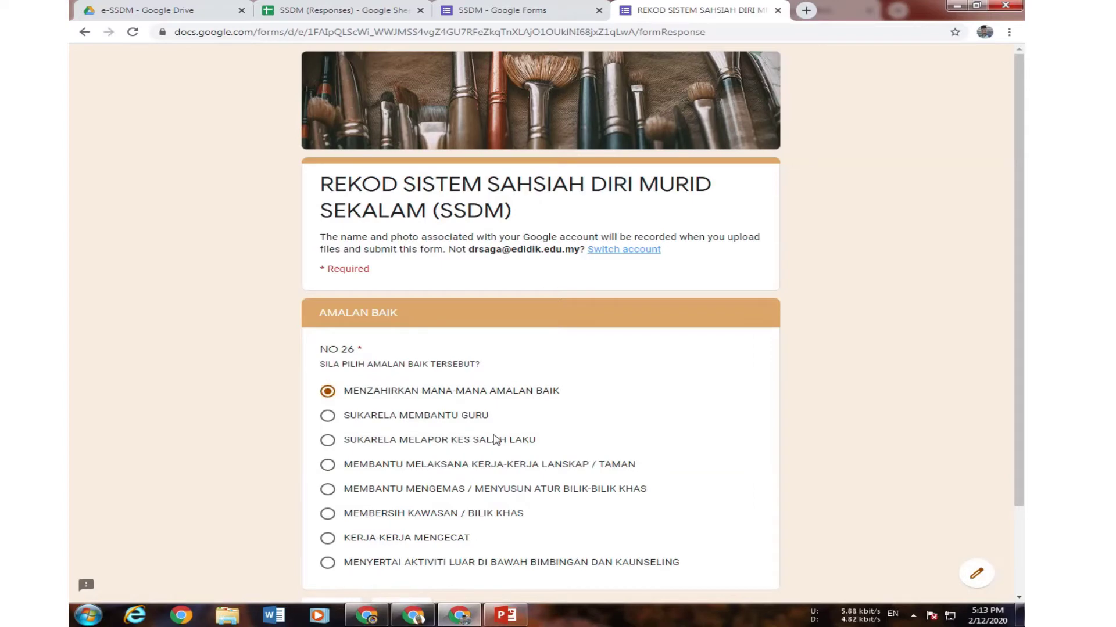
scroll(497, 440, down, 3)
click(413, 499)
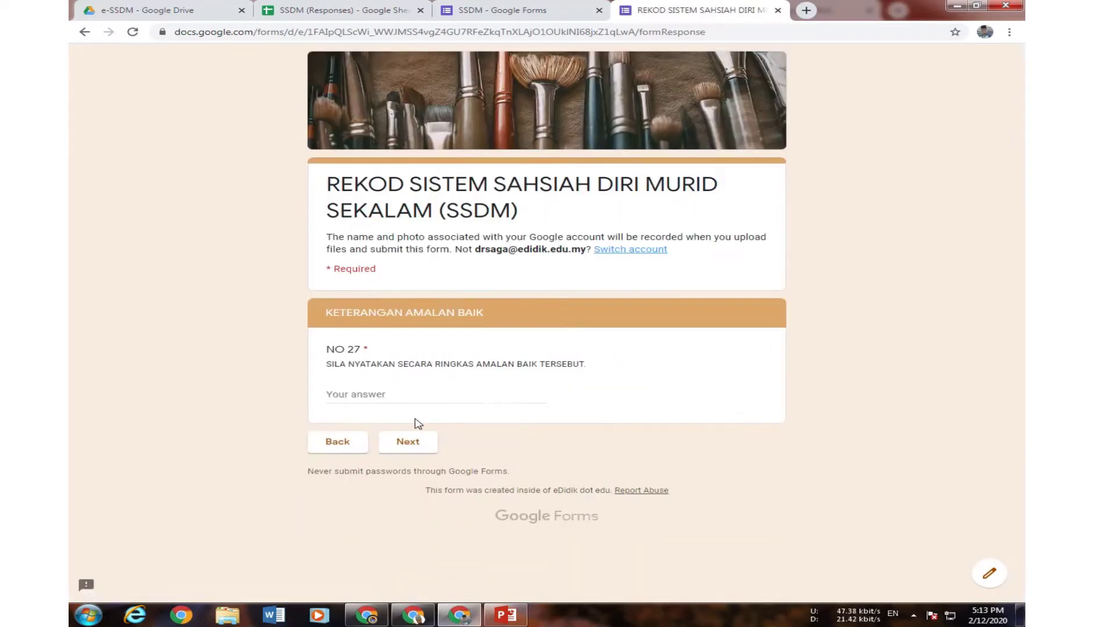
- Enter "vdssgf dsf gfsg" as the good-deed description in NO 27 and continue to the picture evidence section
click(357, 395)
text(vdssgf dsf )
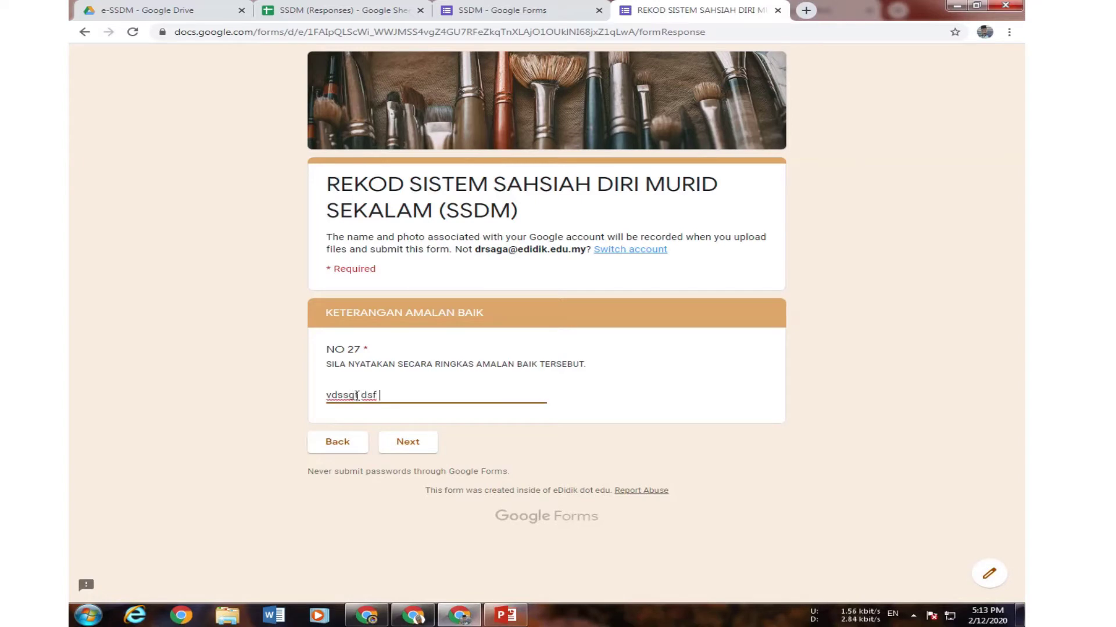
text(gfsg)
click(421, 449)
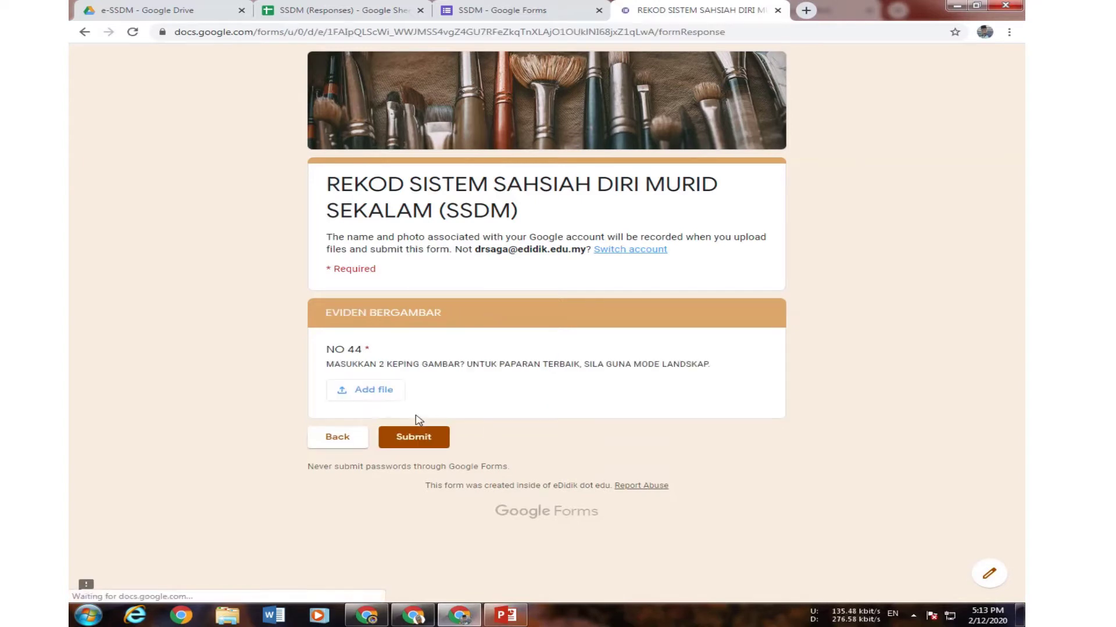
- Attach the previously selected files Image0192.jpg and WhatsApp Image 2020-02-08 at 9.50.29 PM.png to NO 44
click(373, 392)
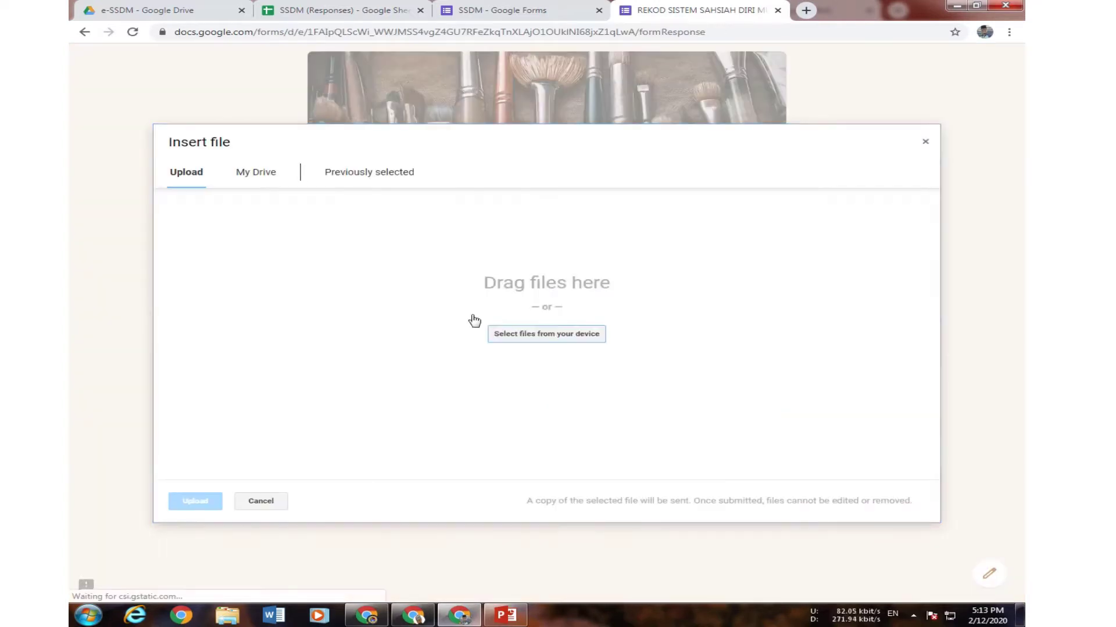
click(531, 339)
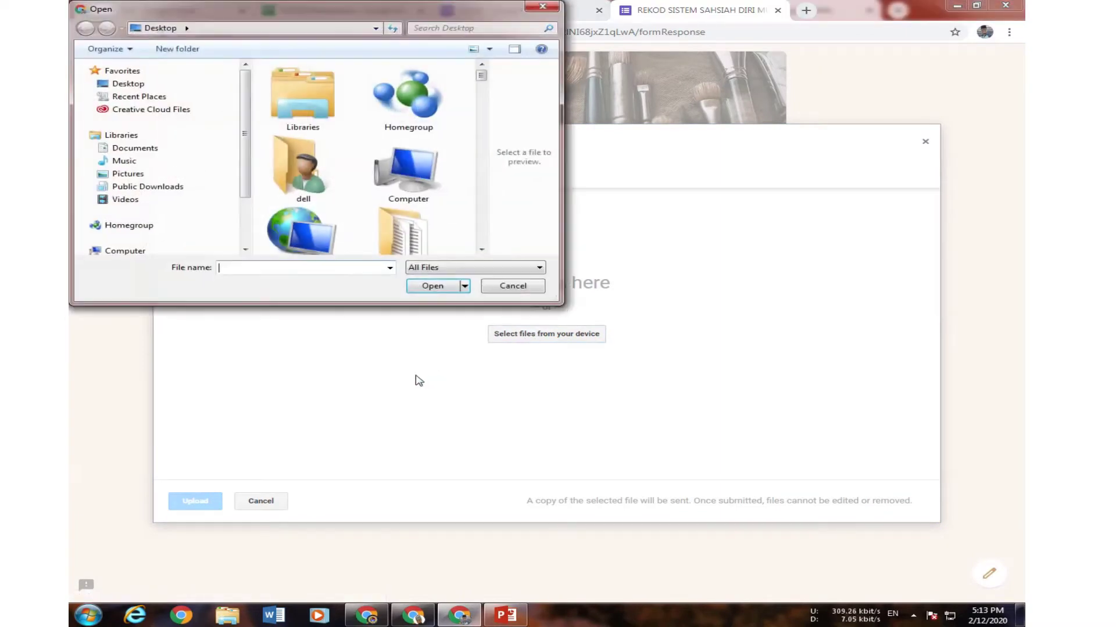
click(512, 287)
click(344, 174)
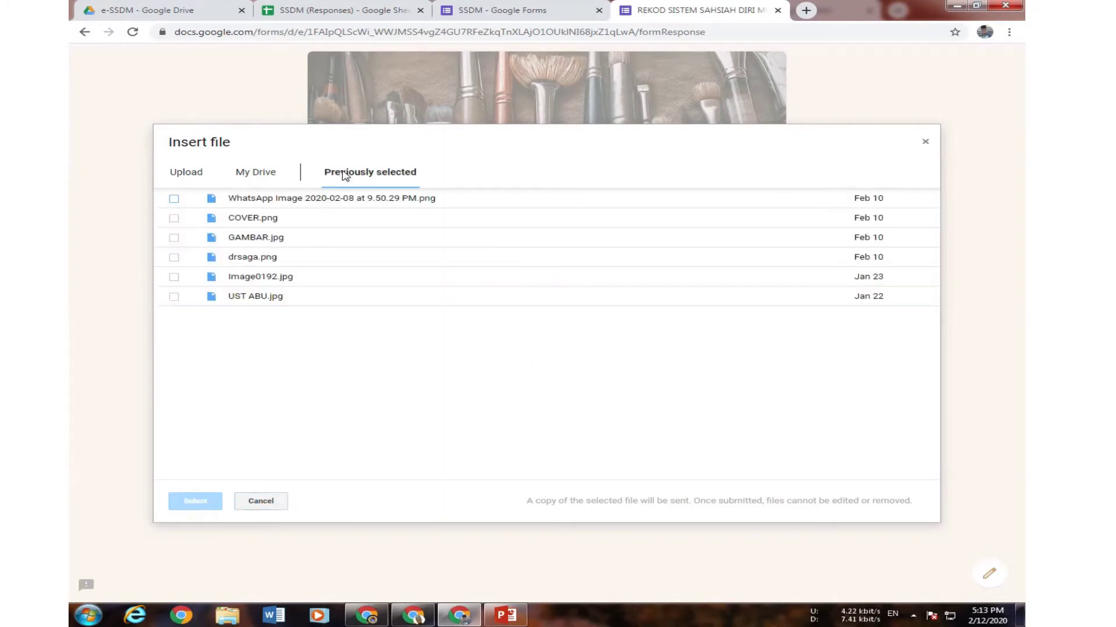
click(177, 280)
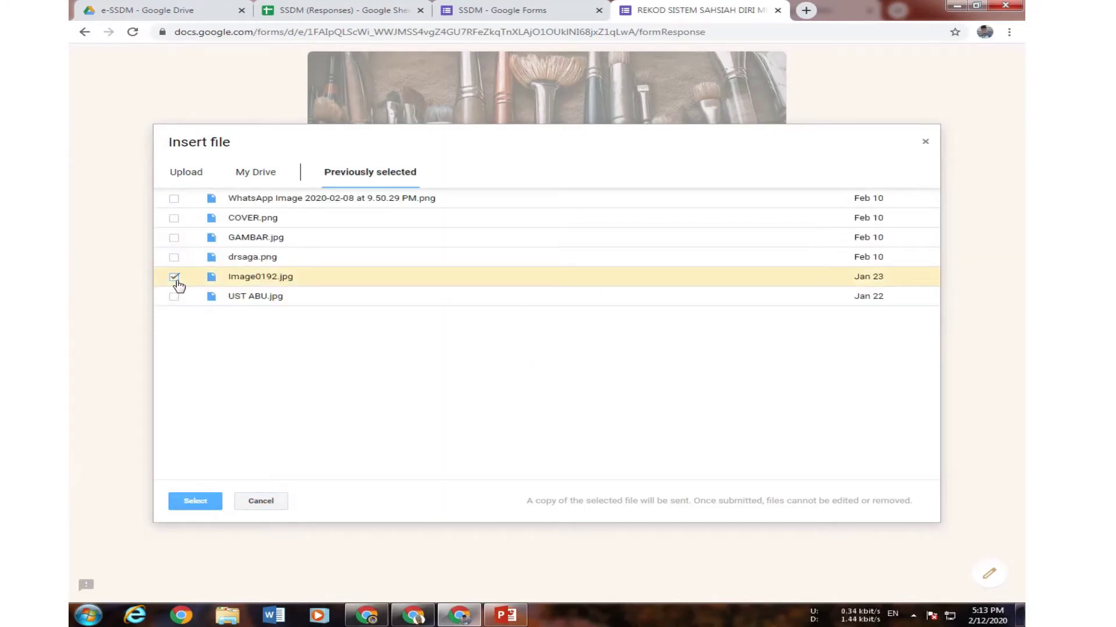
click(175, 200)
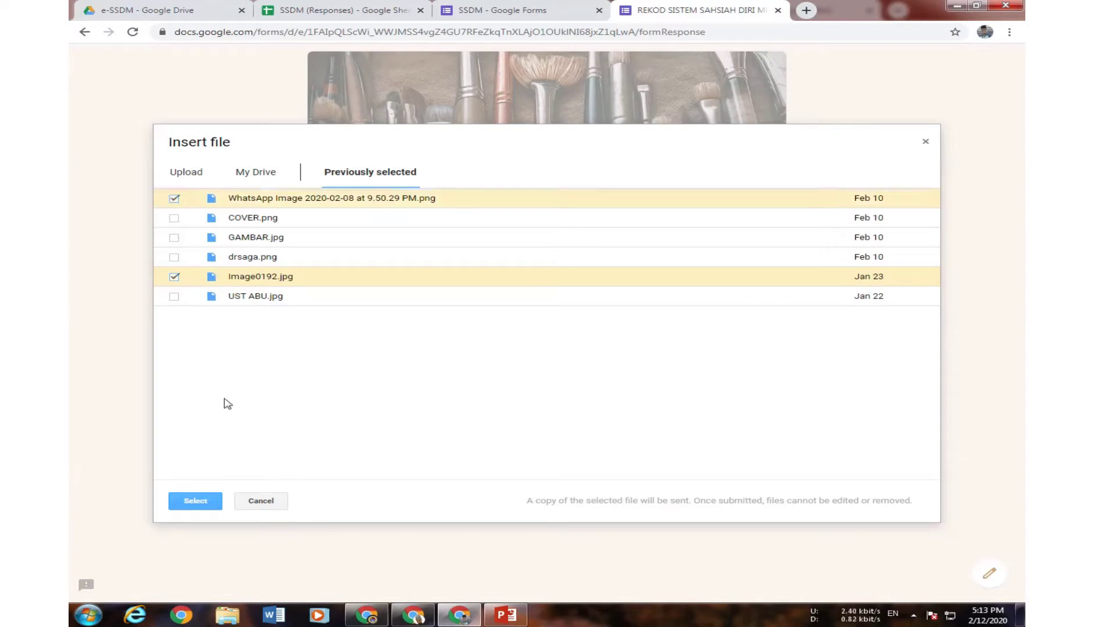
click(195, 502)
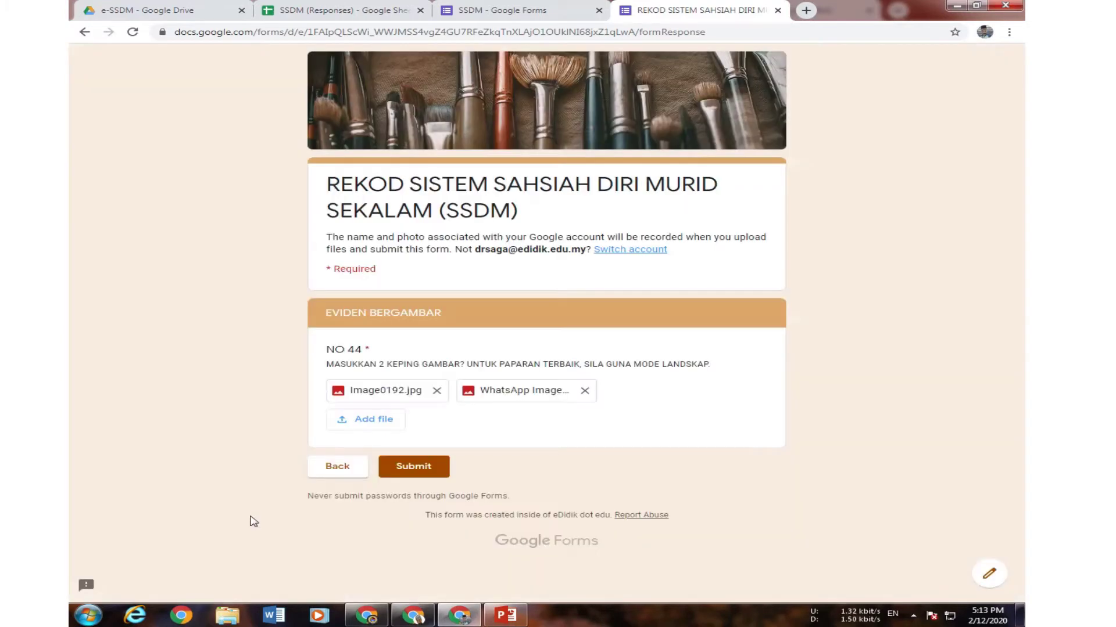
- Submit the form response and inspect its recorded answers and NO 44 picture links in the SSDM (Responses) sheet
click(407, 473)
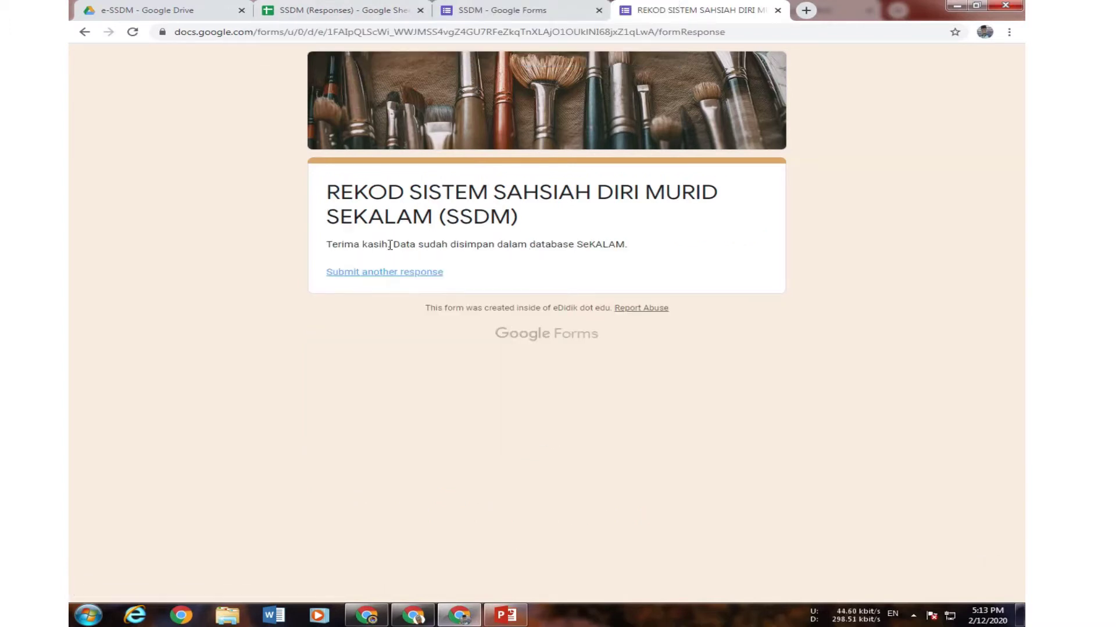
click(360, 10)
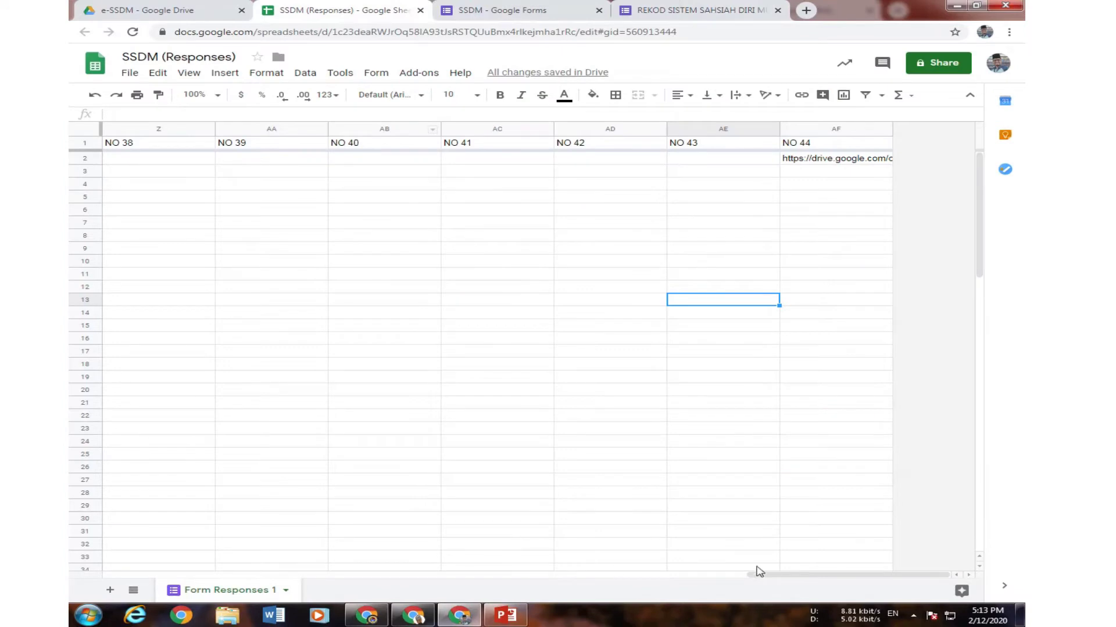
drag(758, 571, 410, 590)
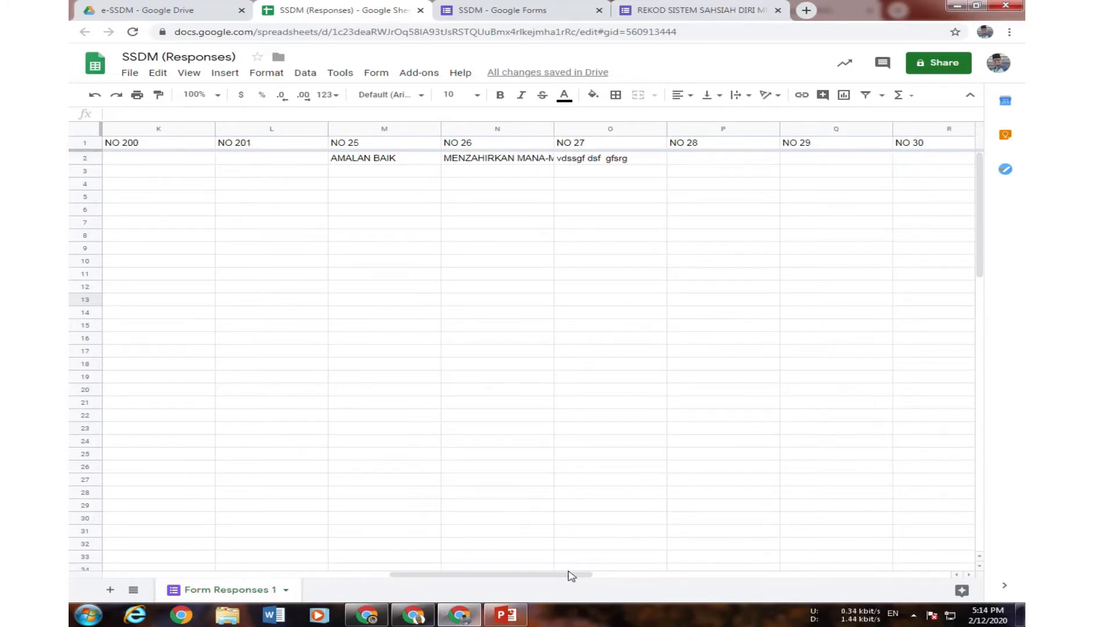
drag(572, 576, 929, 578)
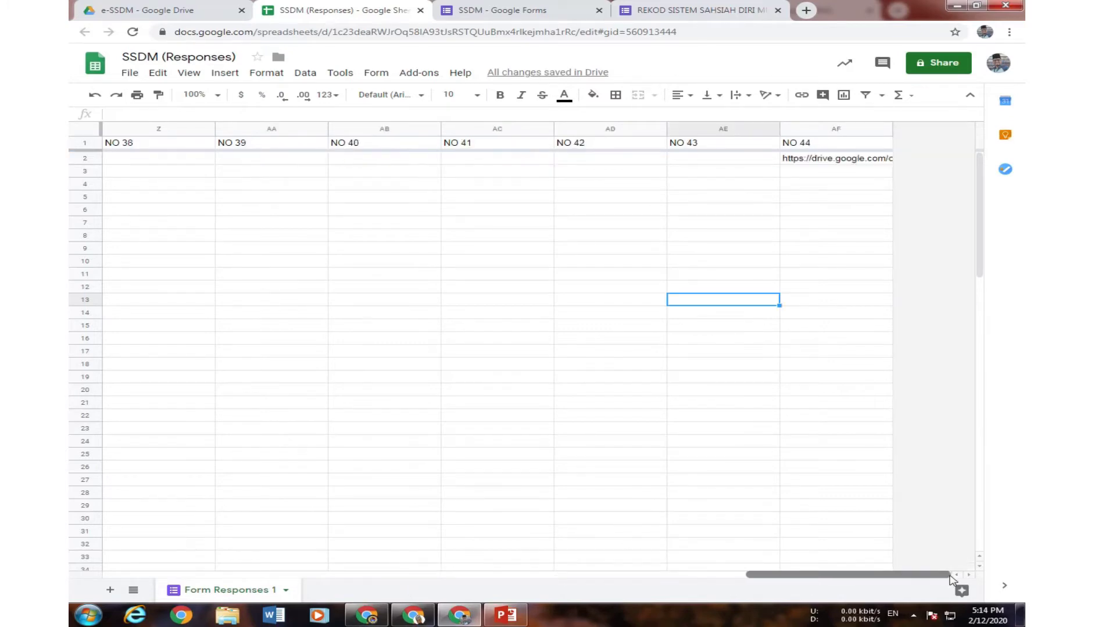
click(833, 162)
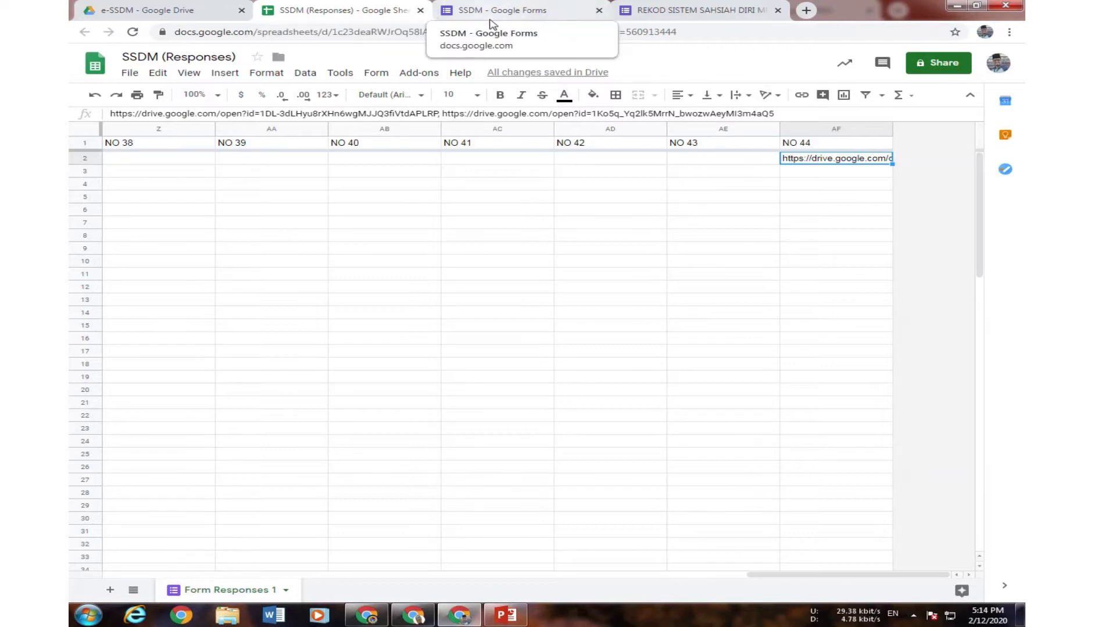
click(822, 277)
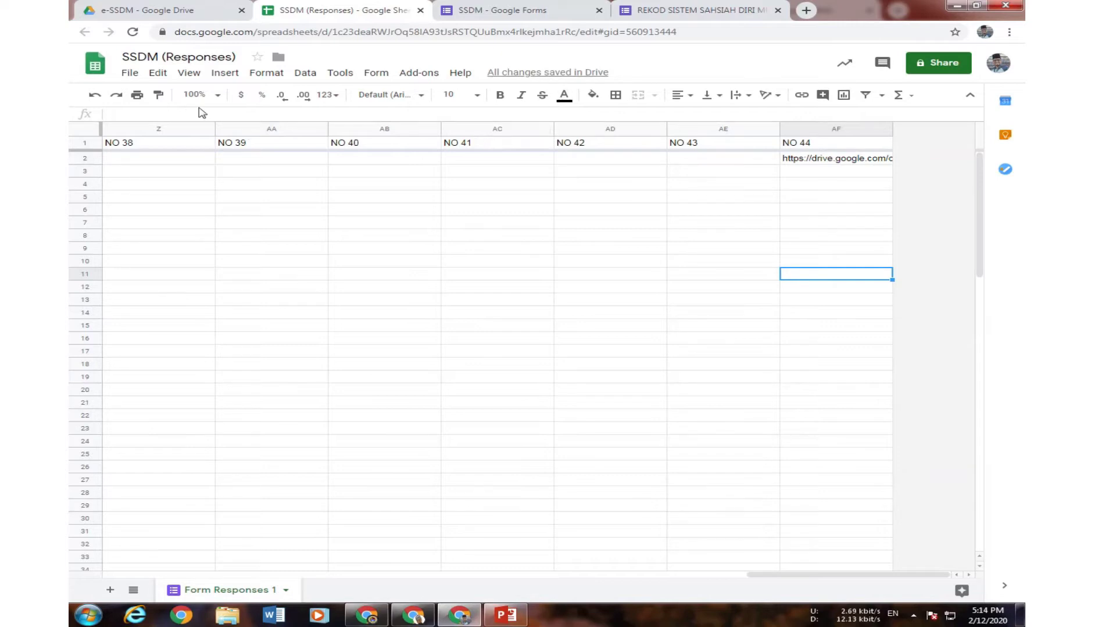
- Insert one empty column directly to the right of the NO 44 column in the responses sheet
right_click(817, 128)
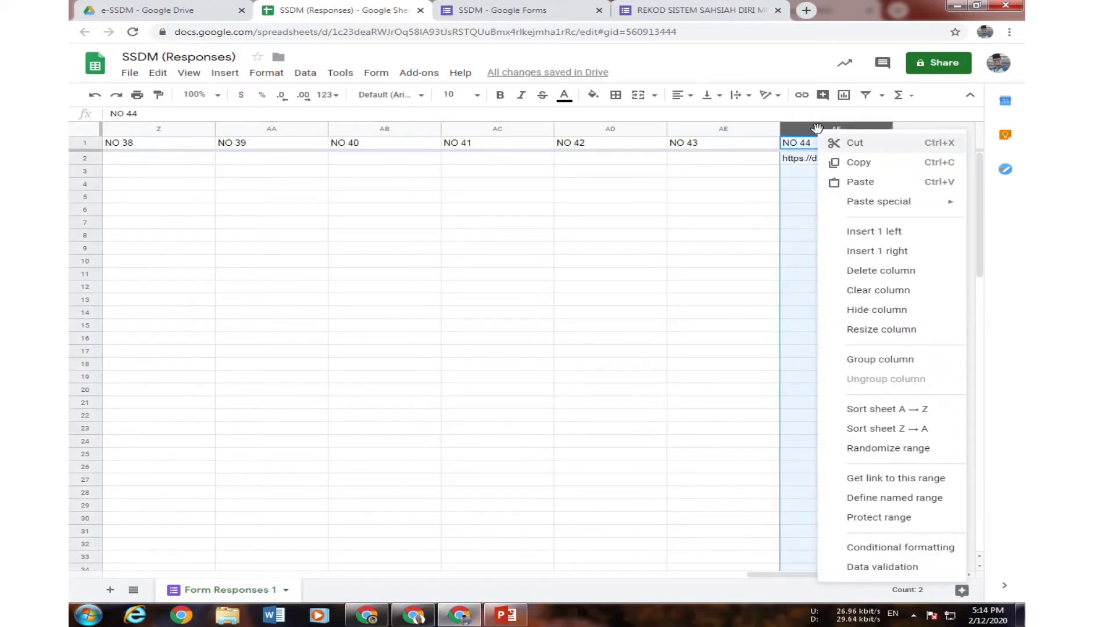
click(860, 251)
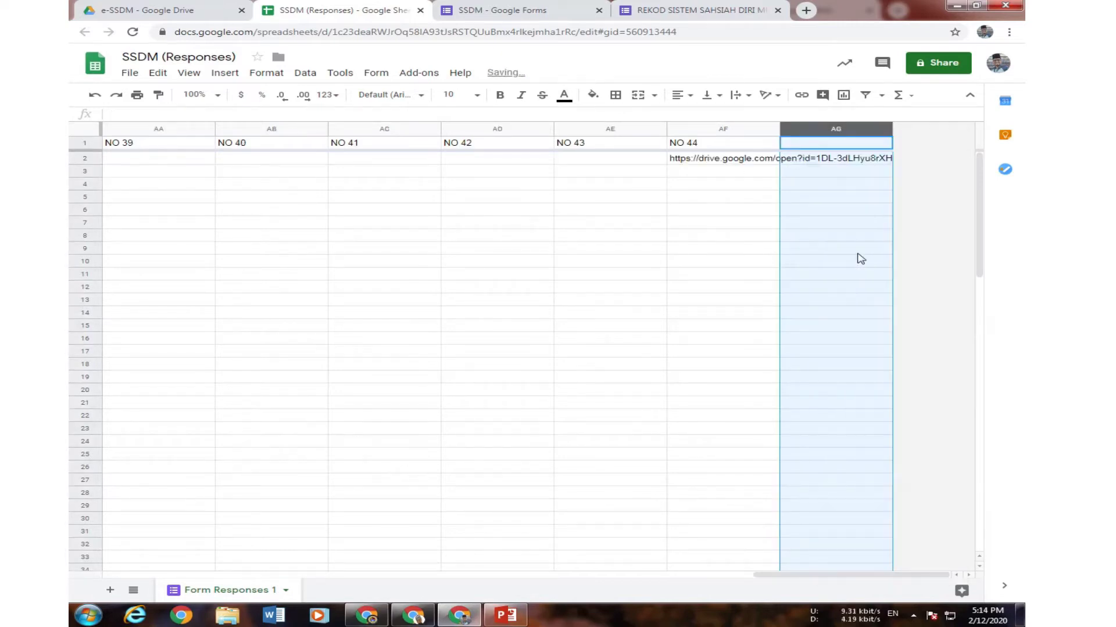
click(697, 278)
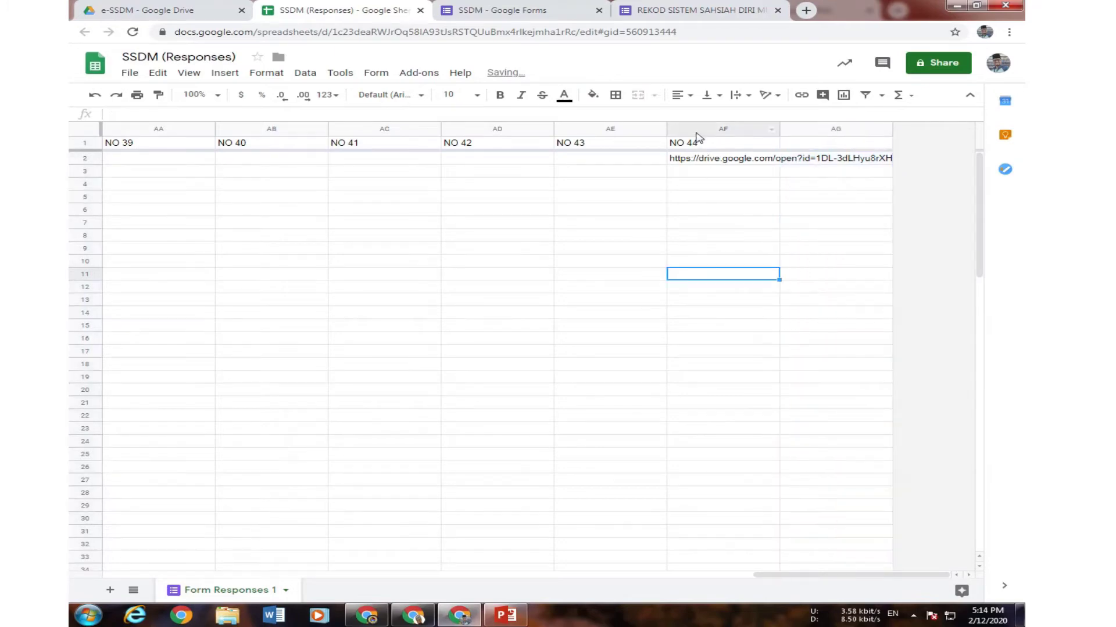
click(708, 163)
click(808, 160)
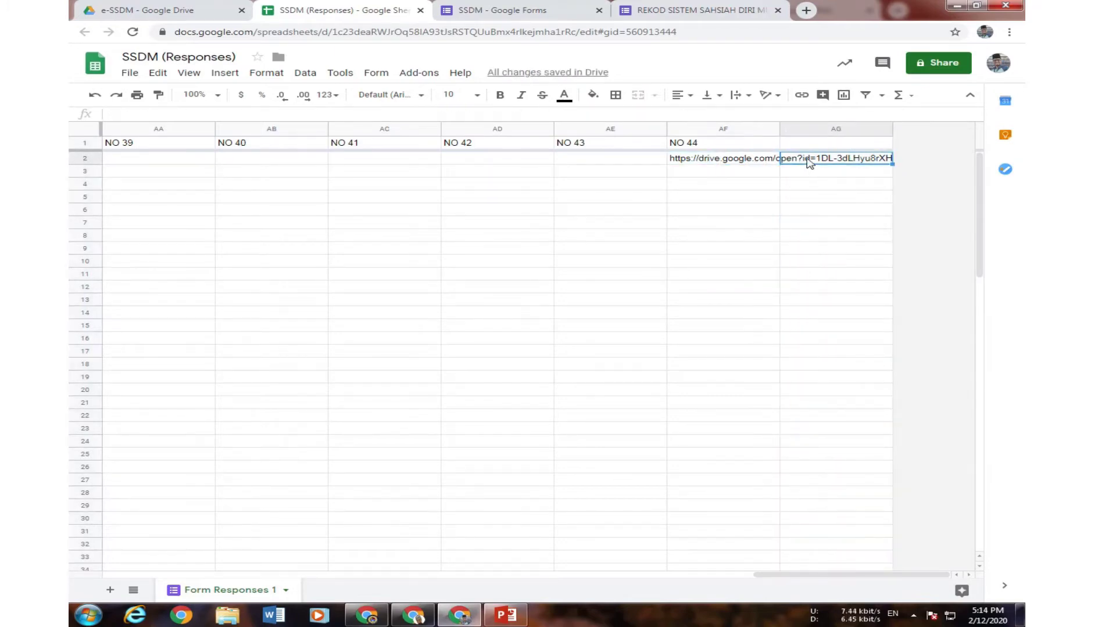
- Insert a second empty column to the right of the blank column AG
click(801, 129)
right_click(799, 129)
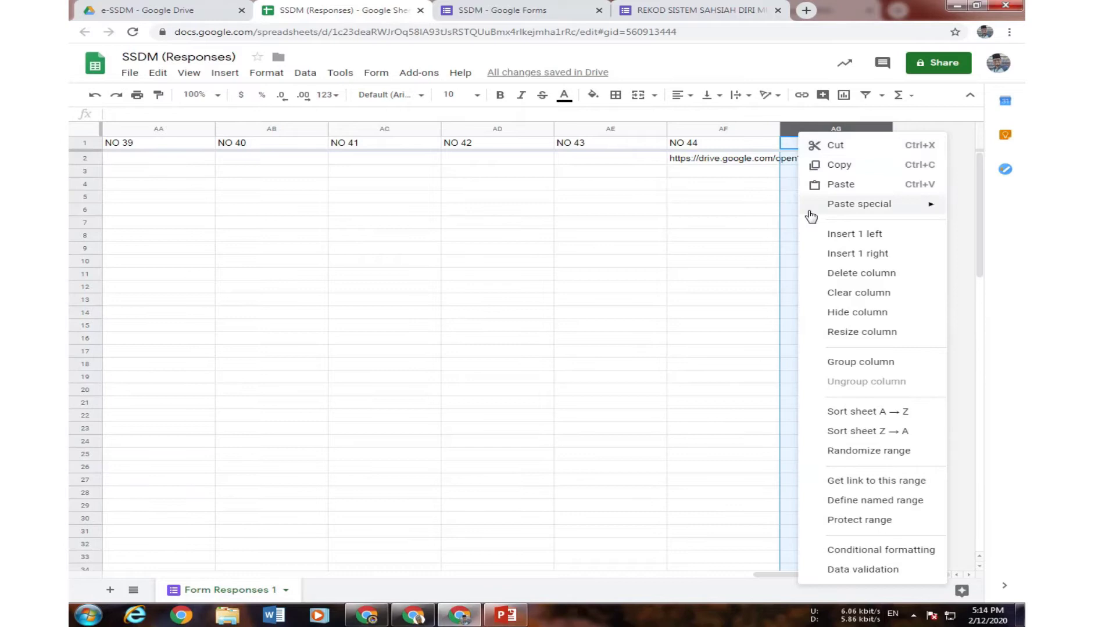
click(851, 253)
click(707, 258)
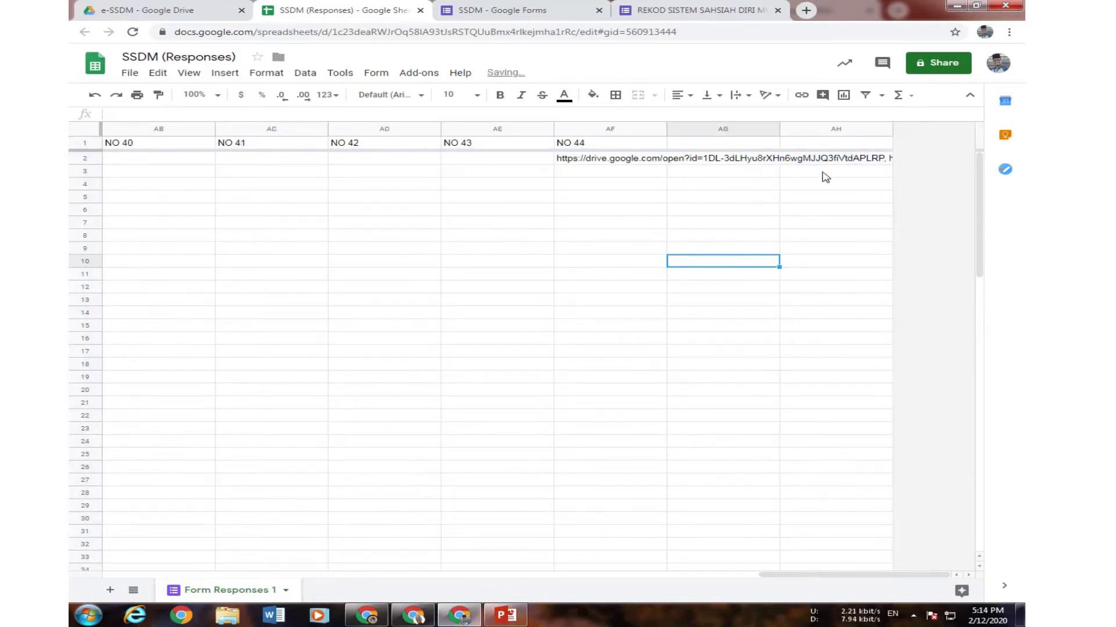
click(706, 161)
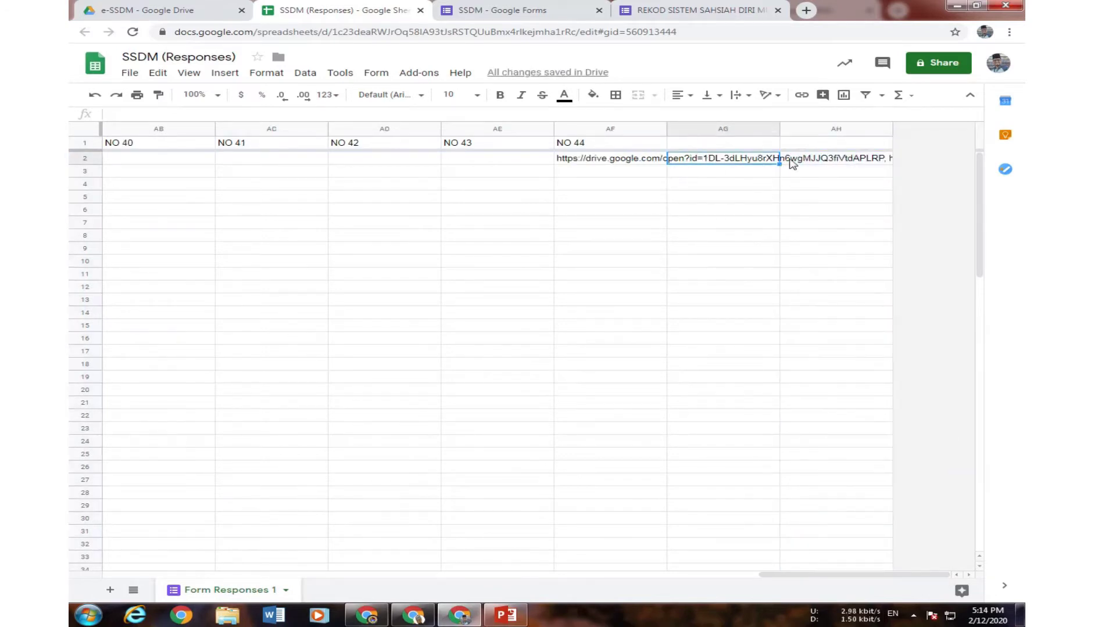
click(809, 162)
click(719, 266)
- Switch to the Step by Step: SSDM System document and copy the first arrayformula, the one with substitute, under Langkah 3
click(157, 12)
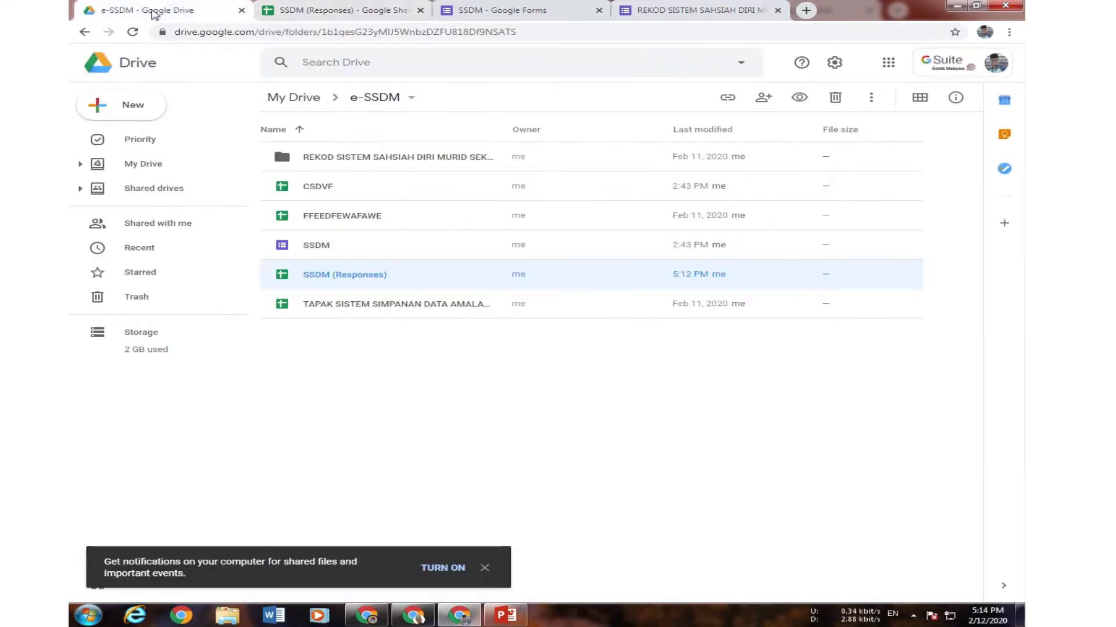
click(367, 615)
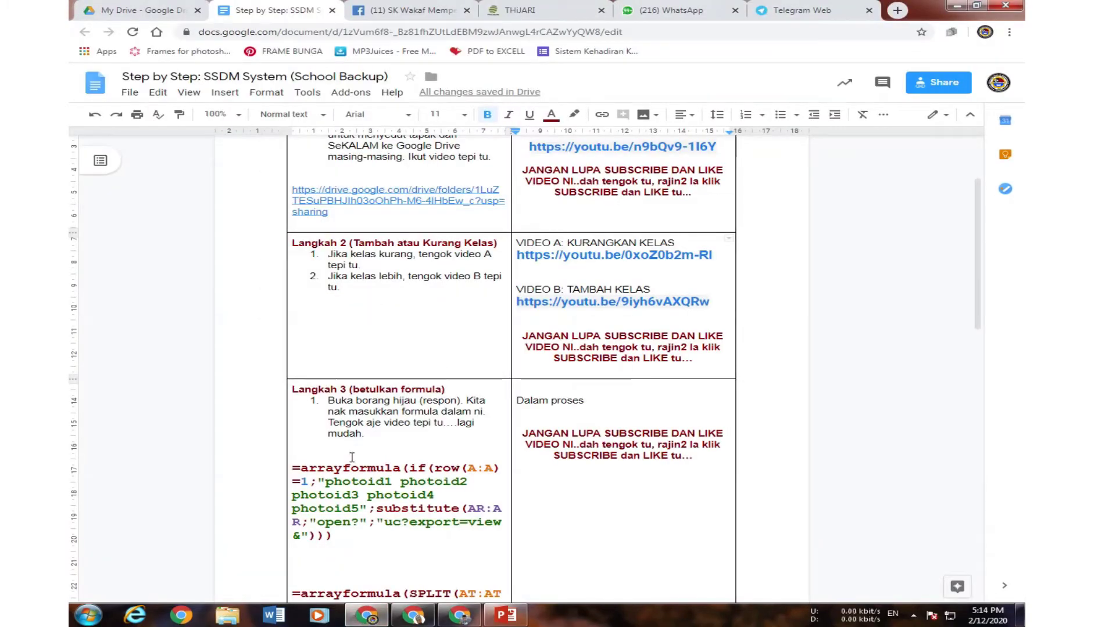
scroll(352, 477, down, 2)
drag(339, 416, 286, 349)
key(ctrl+c)
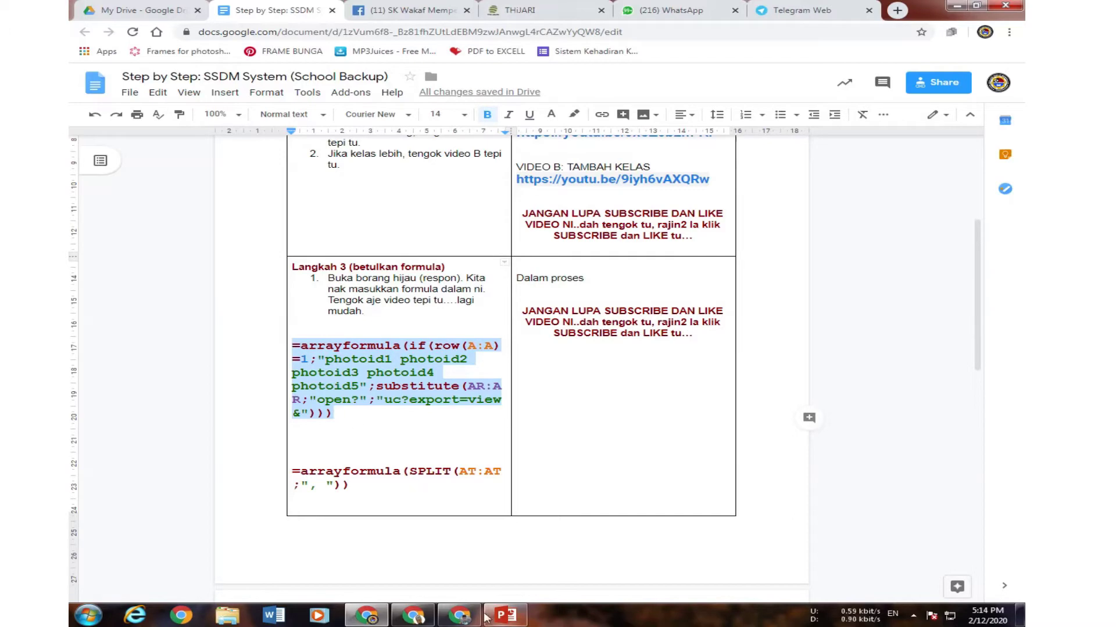
- Return to the SSDM (Responses) sheet and enter the copied photoid arrayformula in cell AG1 beside the NO 44 header
click(459, 615)
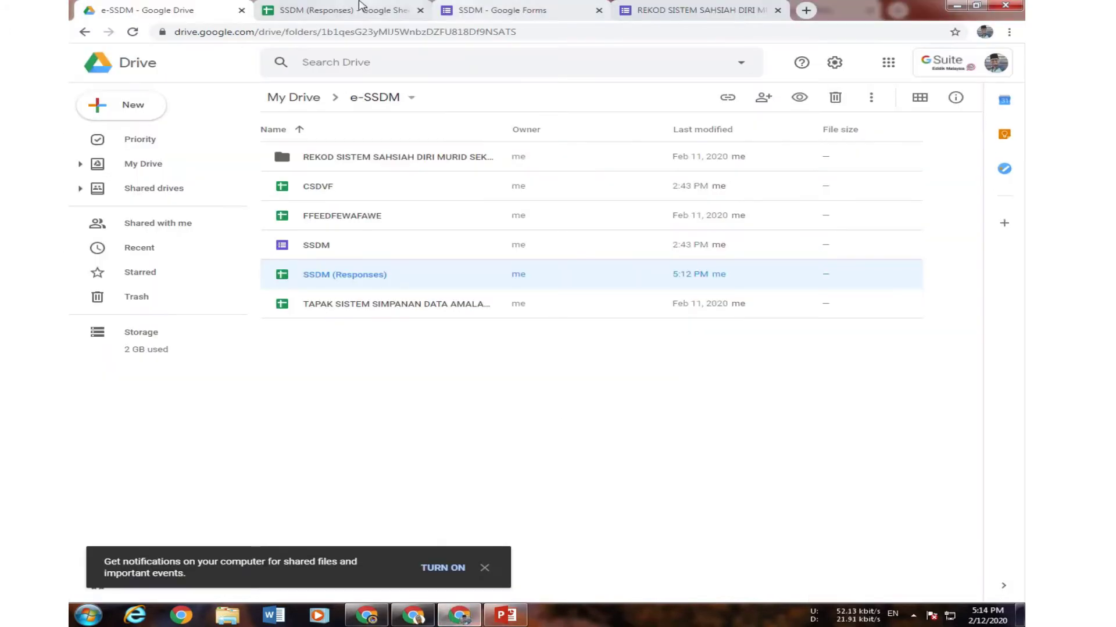
click(384, 10)
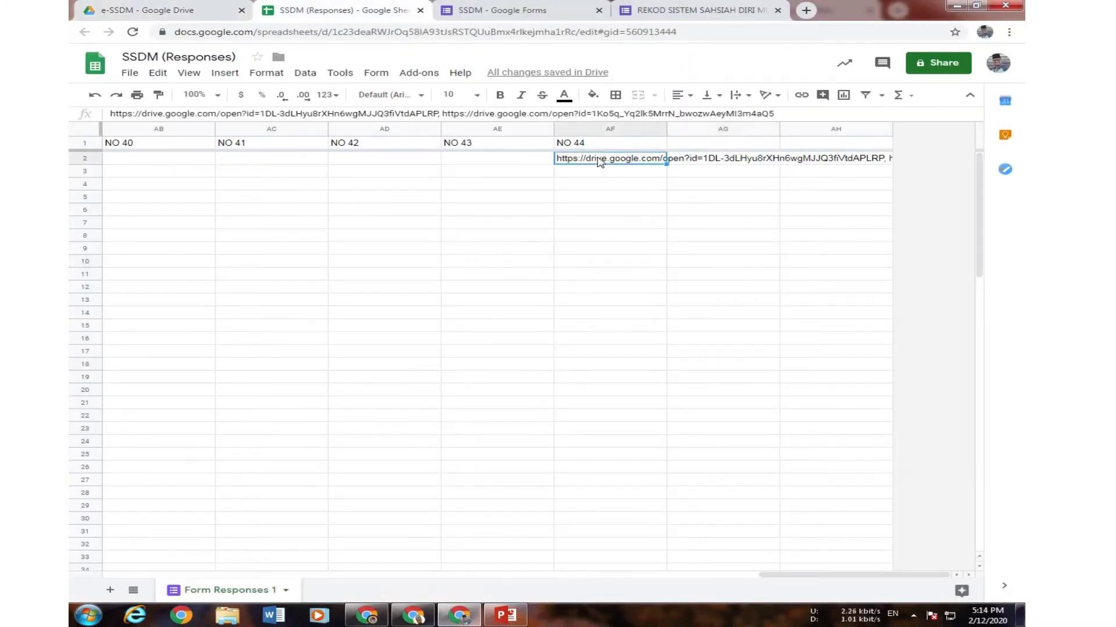
click(698, 145)
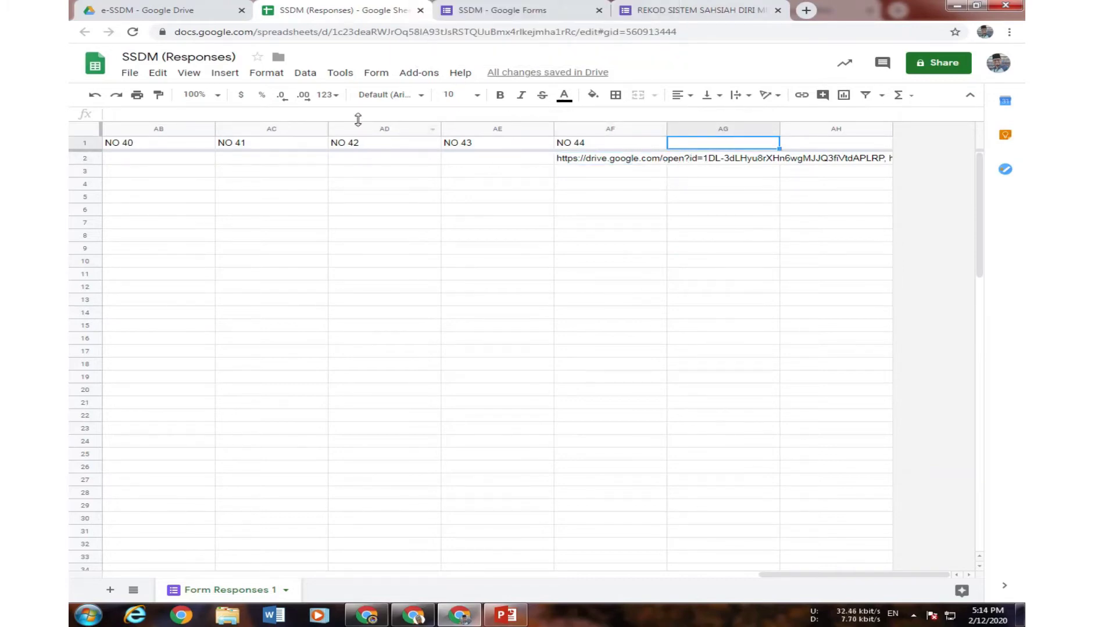
click(340, 115)
key(ctrl+v)
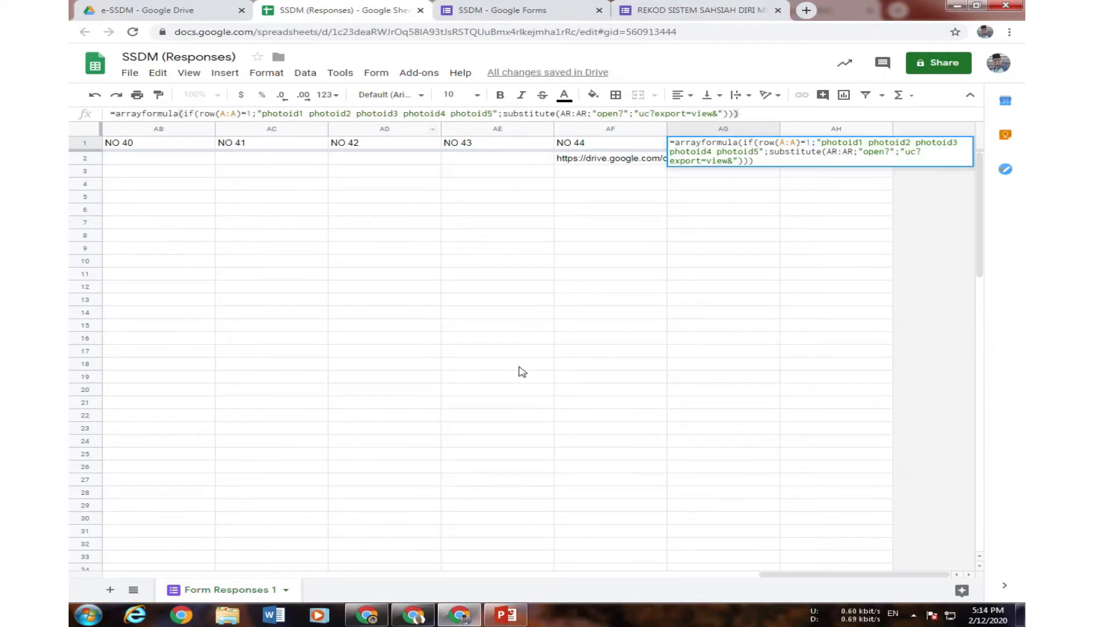
key(Return)
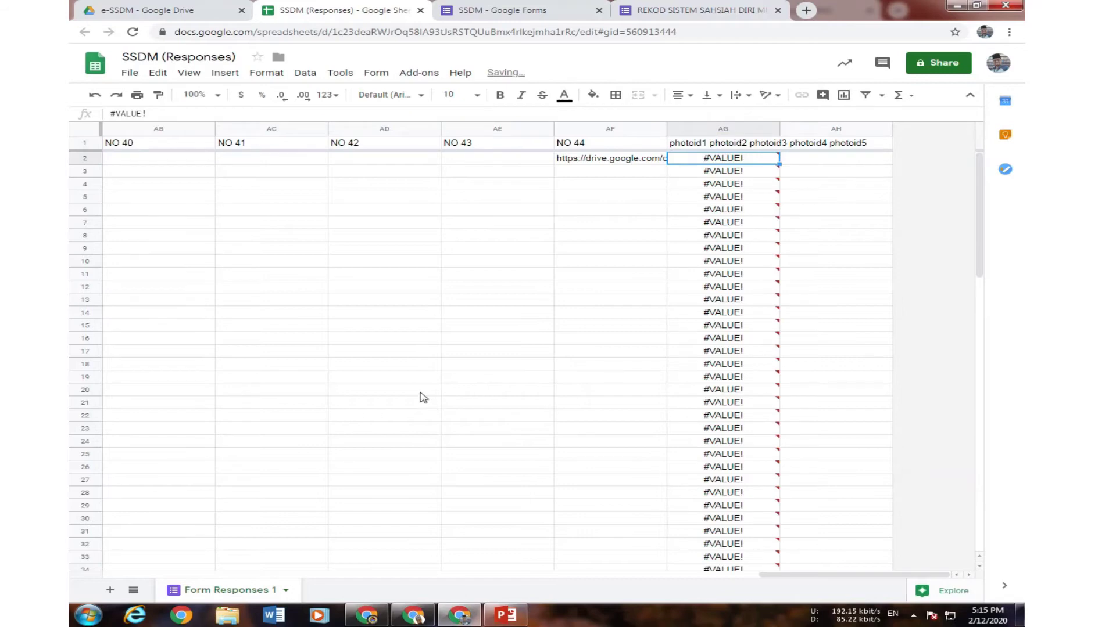
click(600, 314)
- Change the substitute range in the AG1 formula to AF:AF so it refers to the NO 44 column
mouse_move(691, 172)
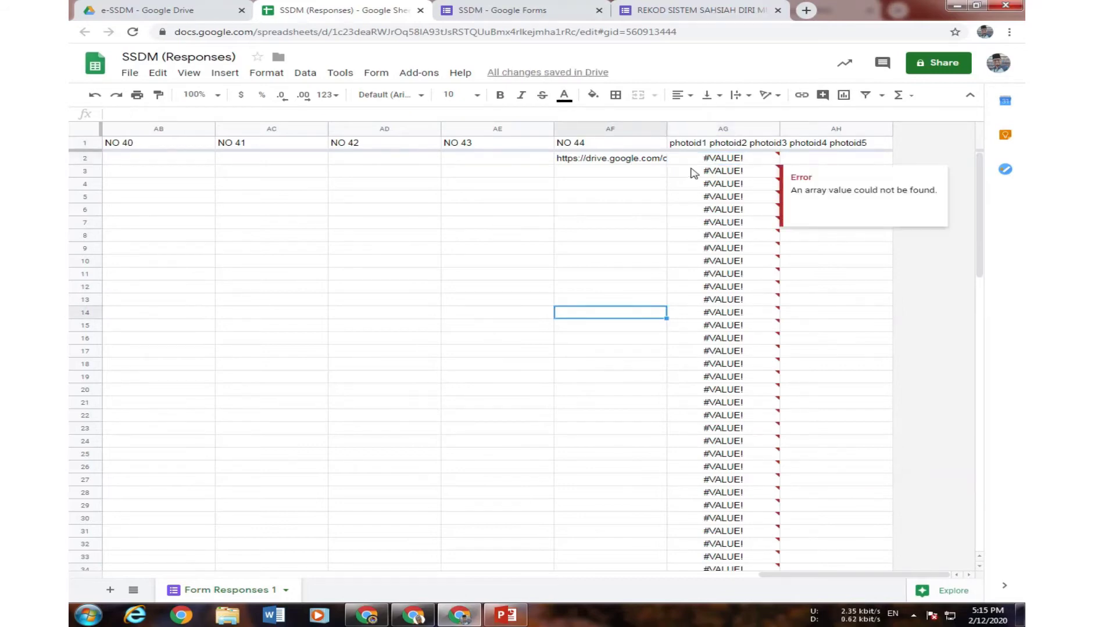
click(711, 146)
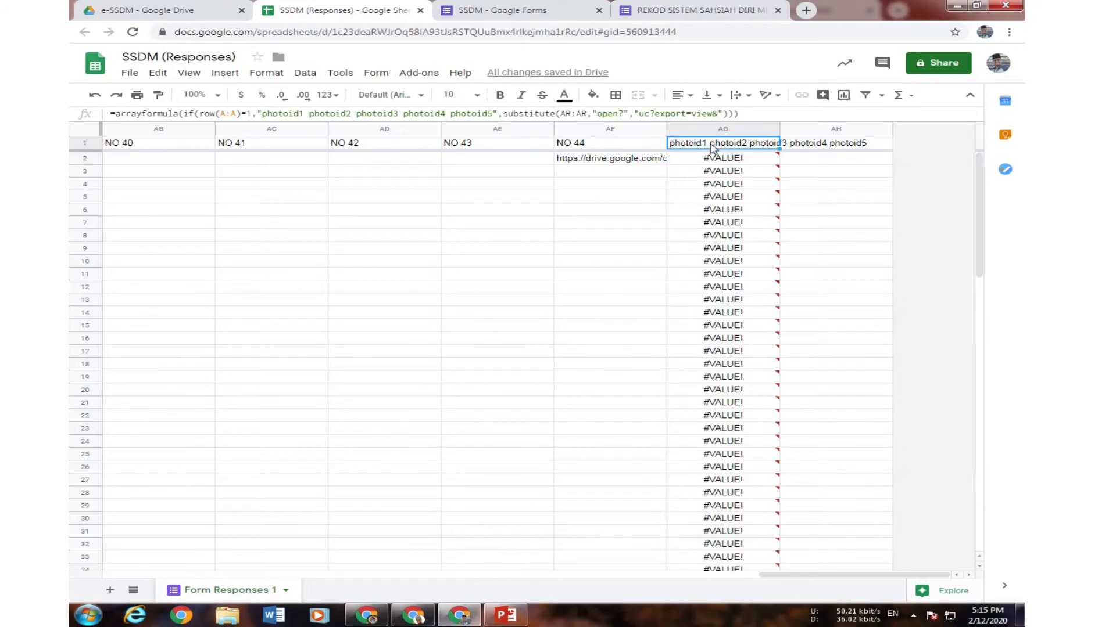
click(588, 113)
double_click(575, 114)
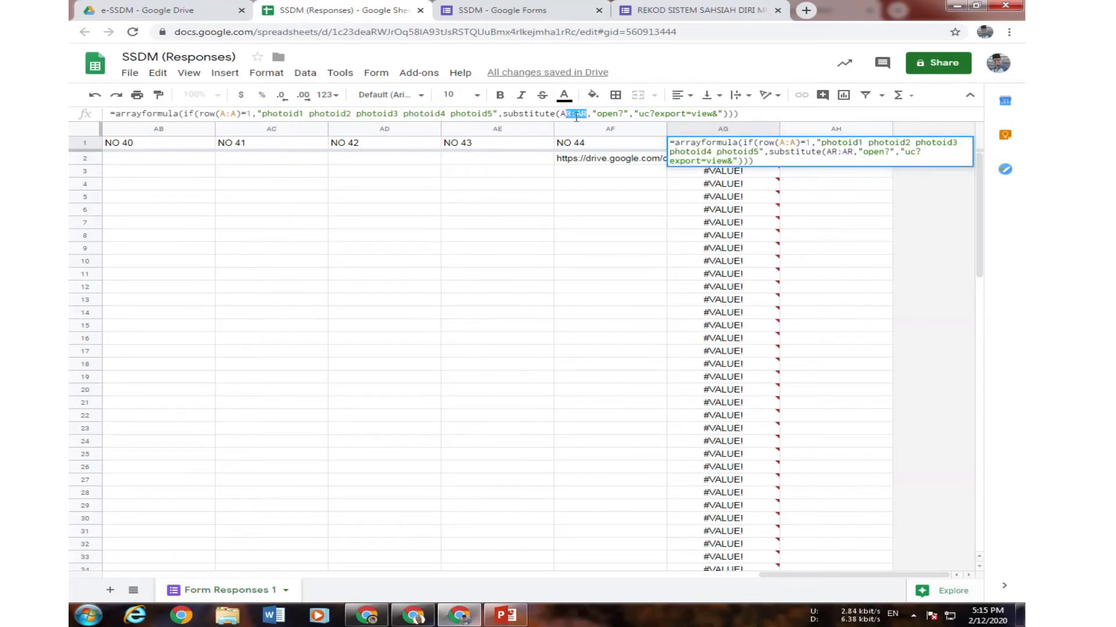
click(616, 156)
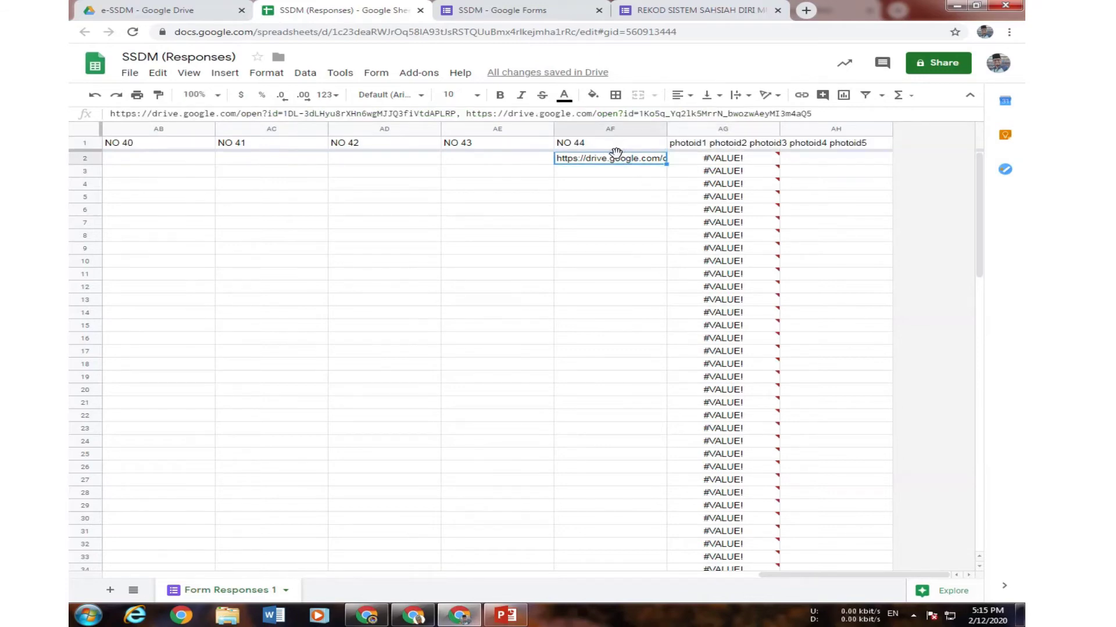
key(Up)
key(Right)
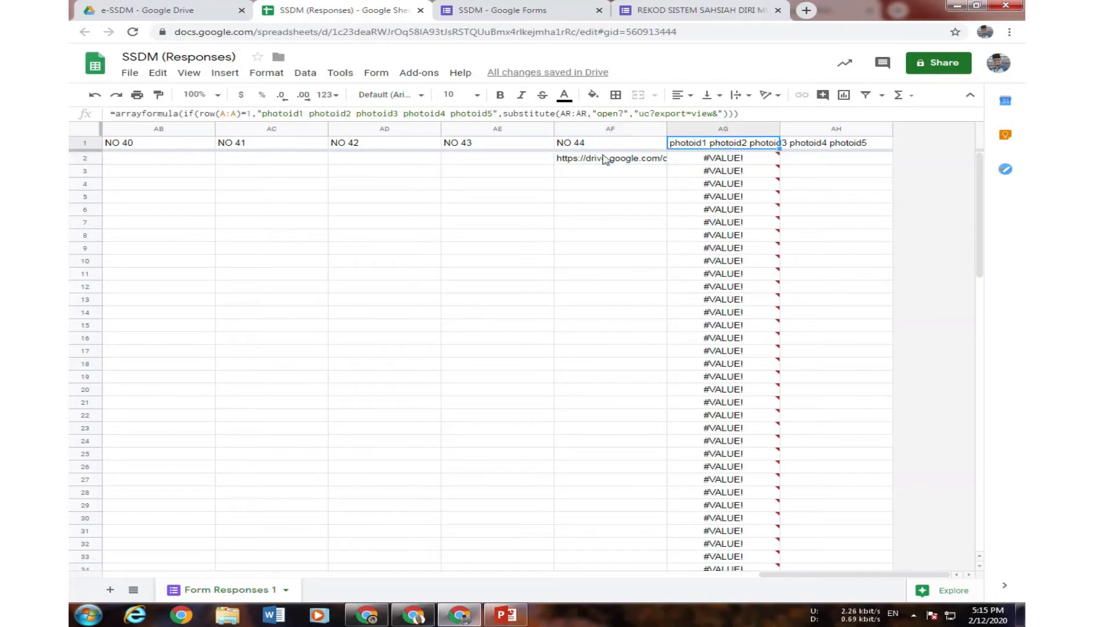
click(571, 114)
key(BackSpace)
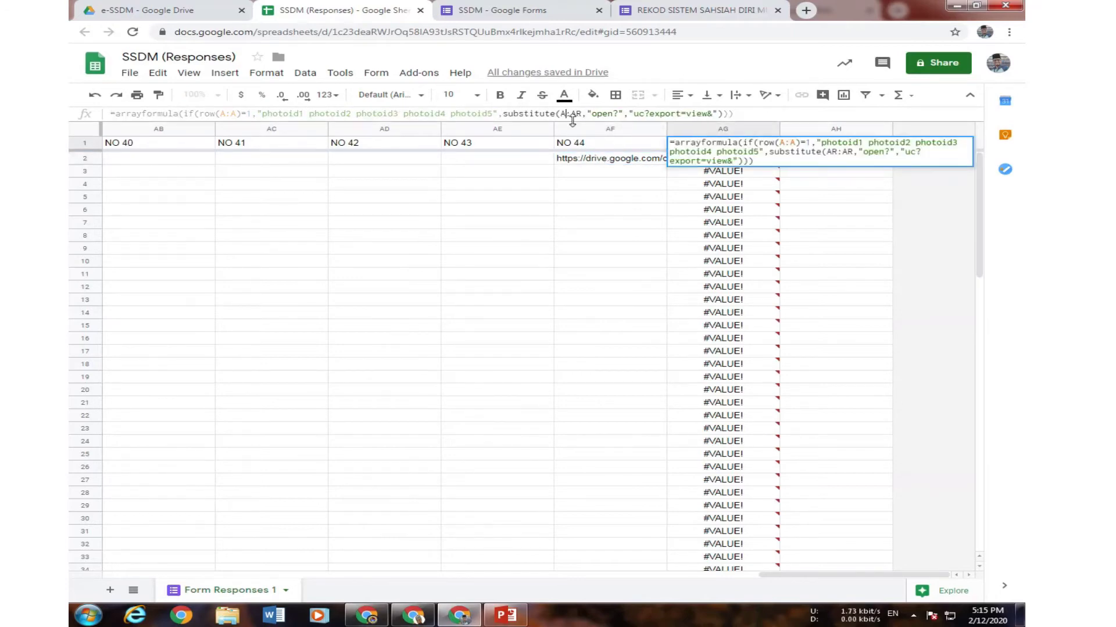
text(F)
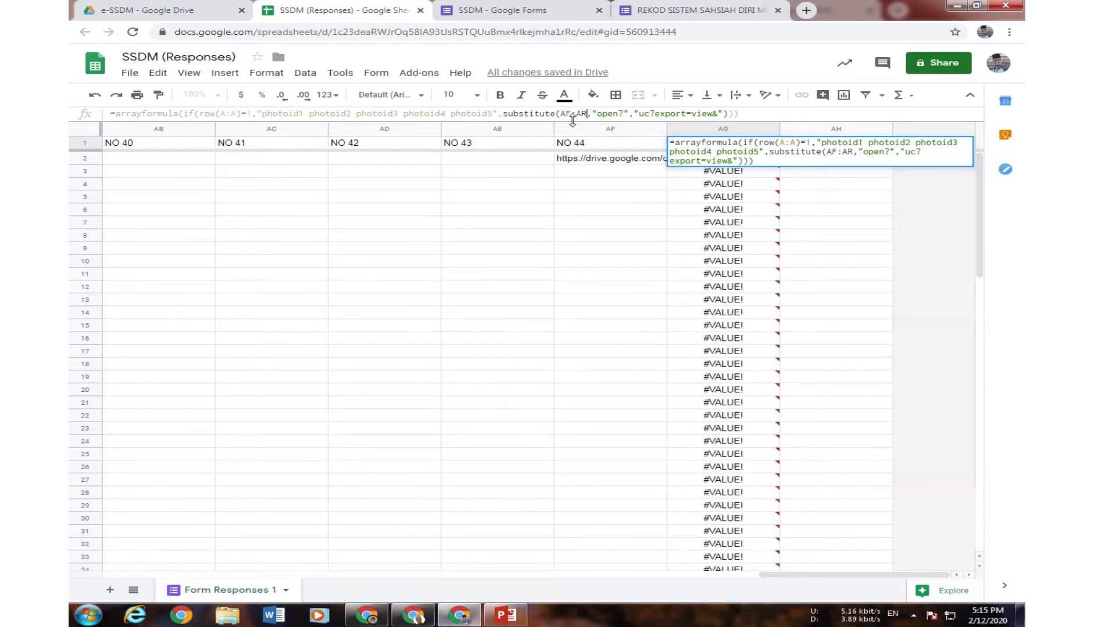
key(BackSpace)
text(F)
key(Return)
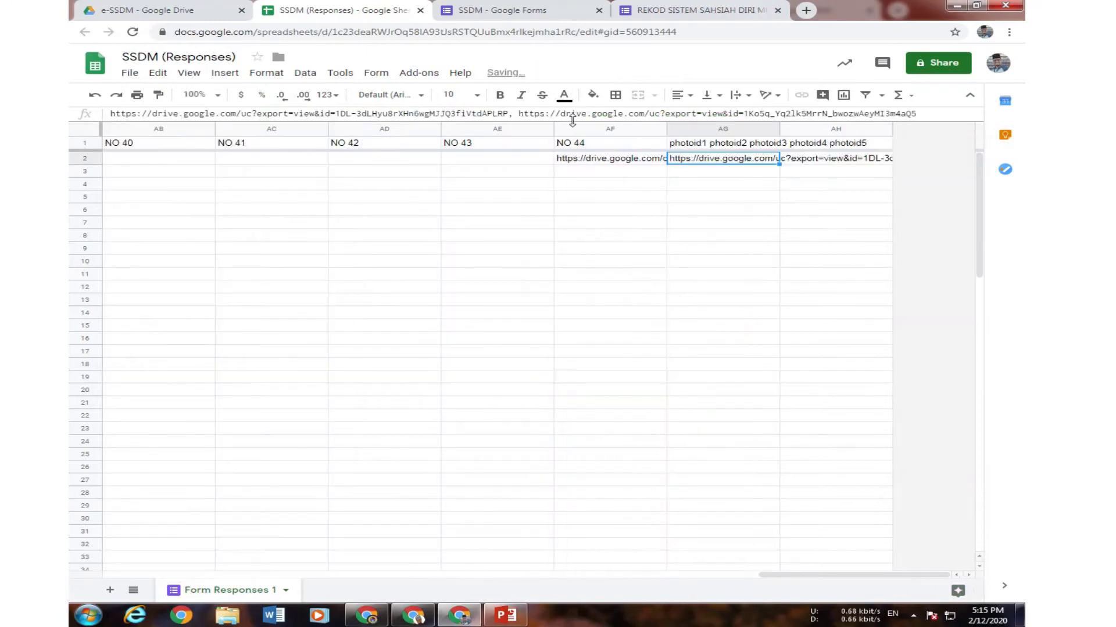
- Examine the AF:AF reference in the AG1 formula and compare it with the source picture links in AF2
key(Up)
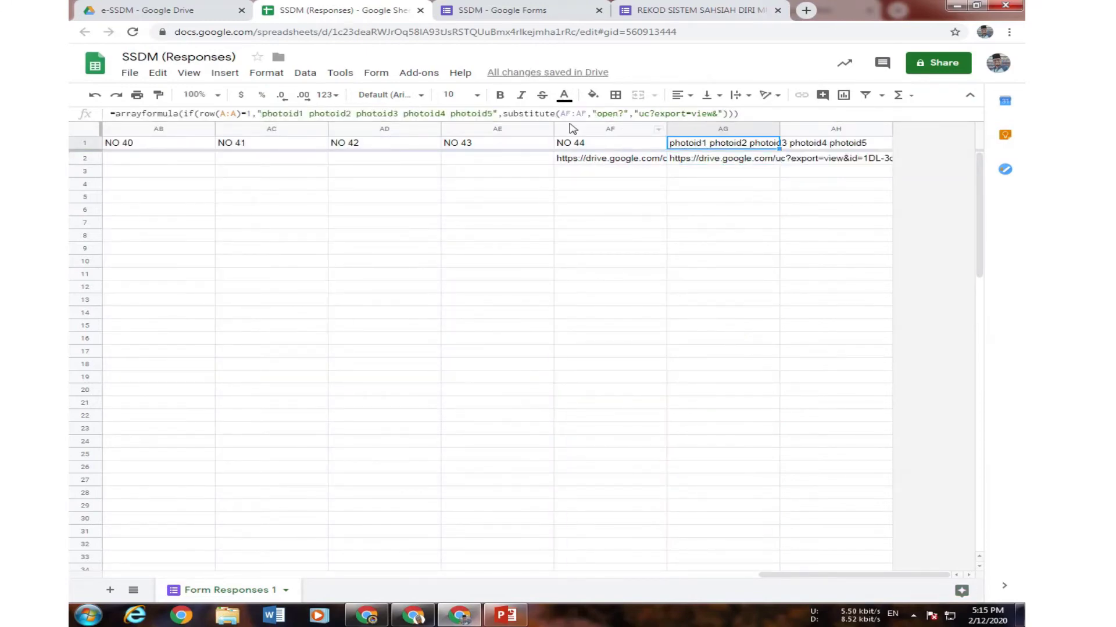
double_click(588, 113)
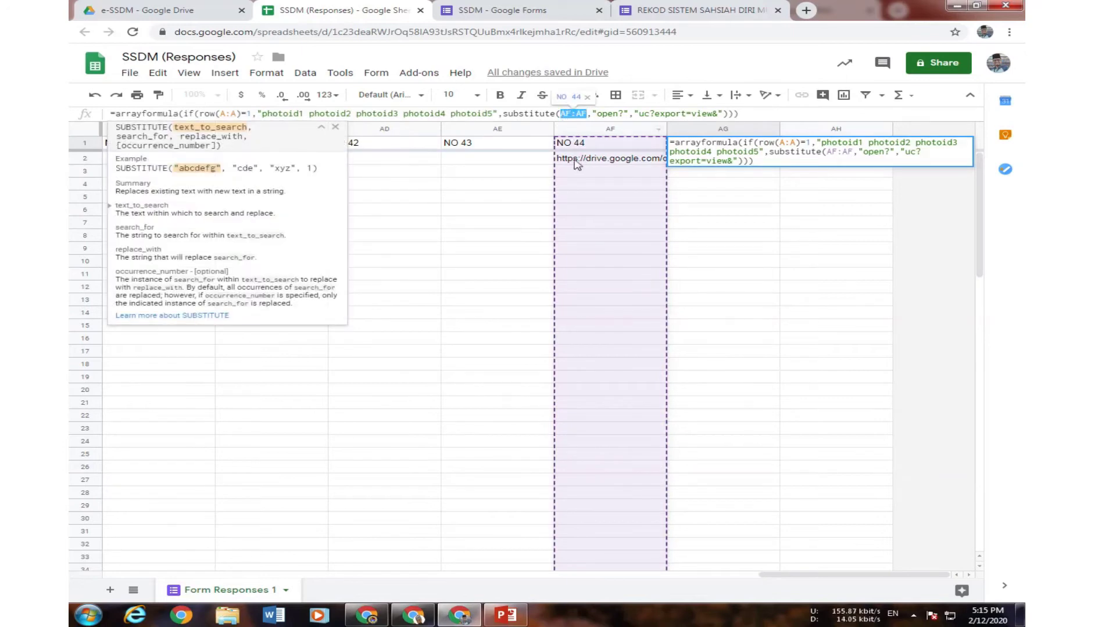
key(Return)
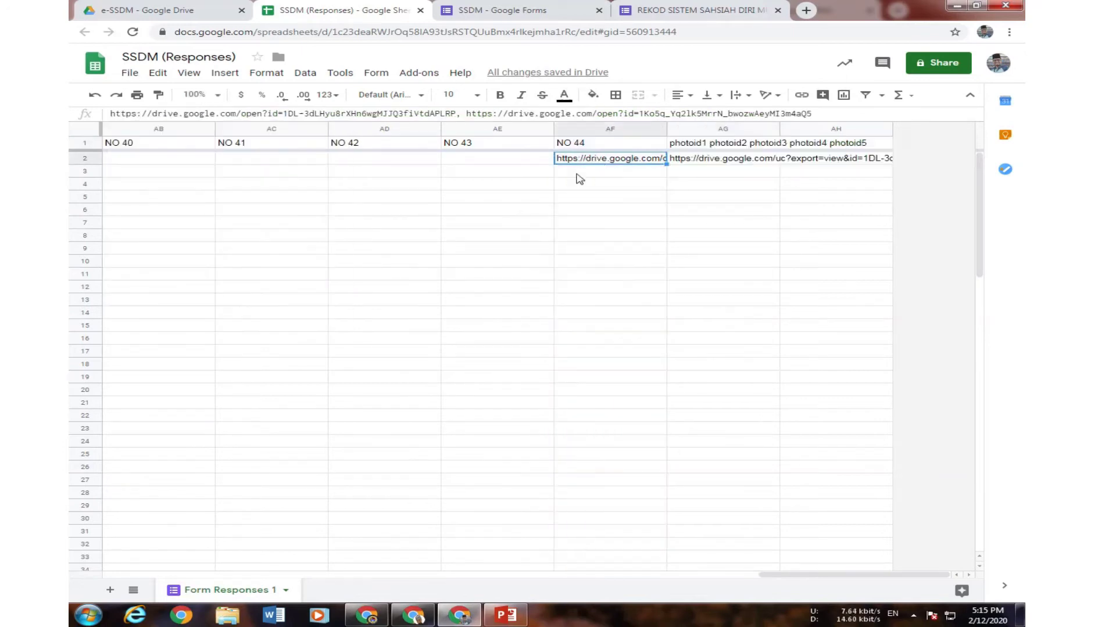
click(512, 195)
click(579, 161)
drag(457, 114, 729, 262)
click(727, 262)
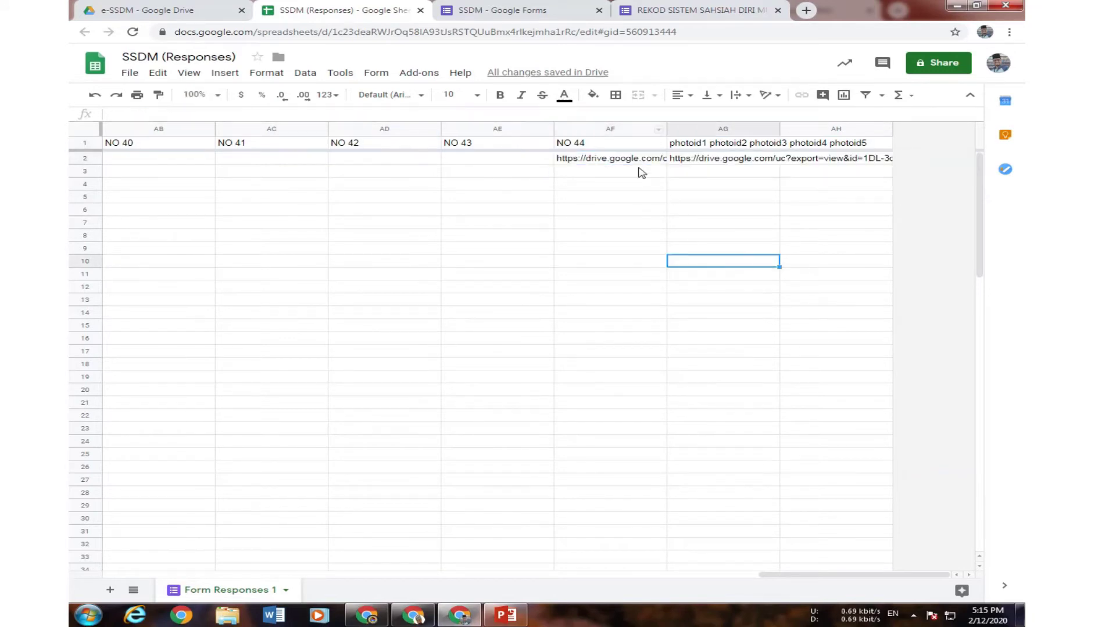
click(632, 163)
click(699, 145)
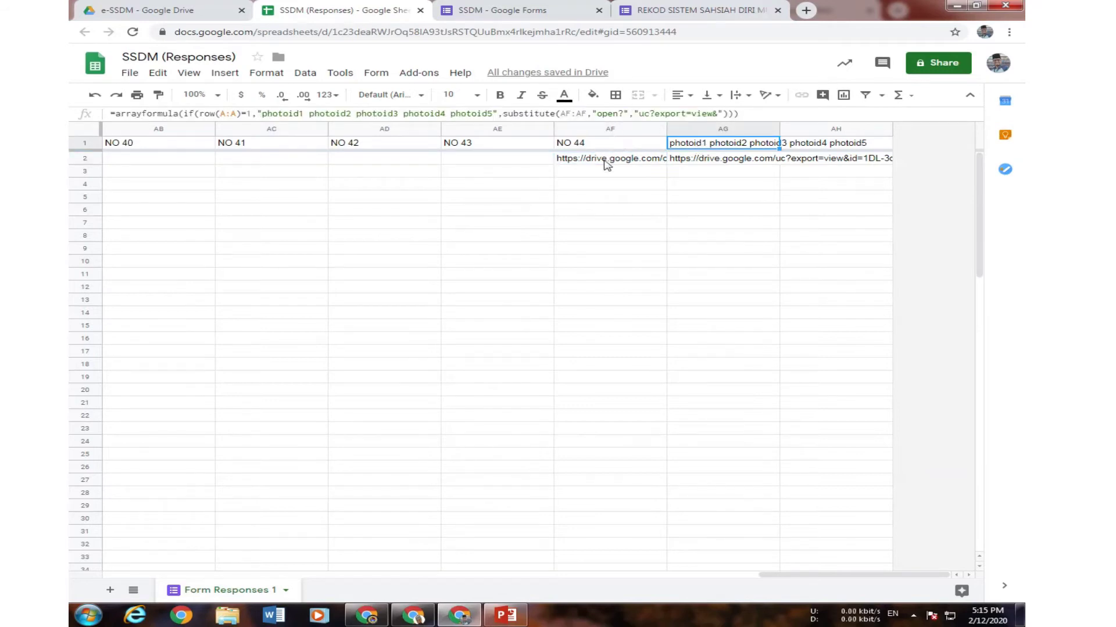
click(739, 347)
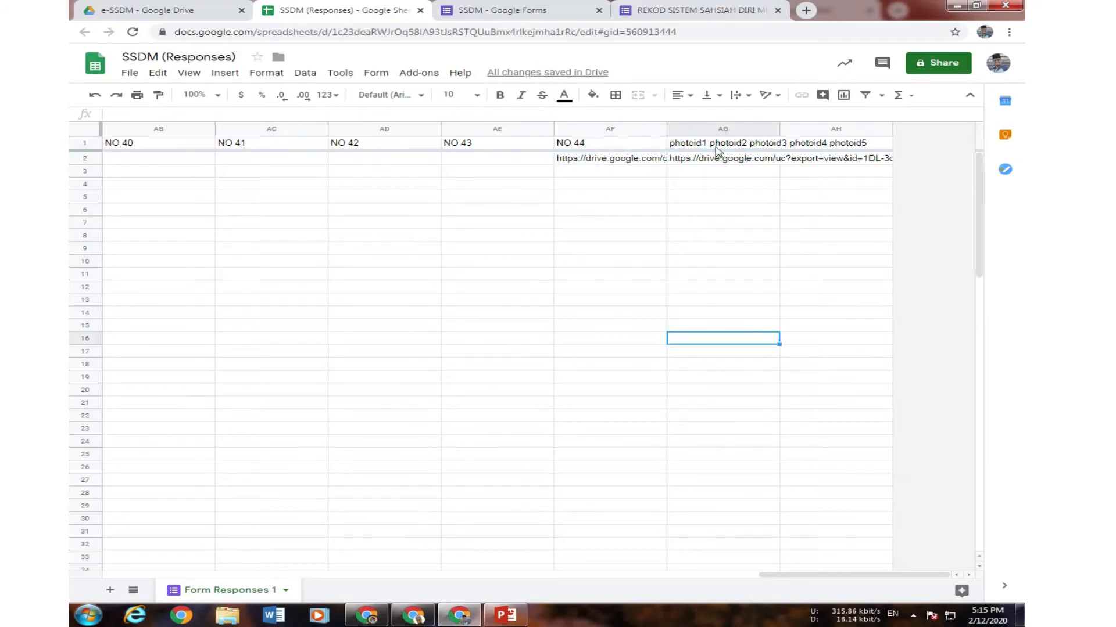
- Switch to the Step by Step: SSDM System document and copy the second arrayformula, the one with SPLIT, under Langkah 3
click(714, 145)
click(366, 614)
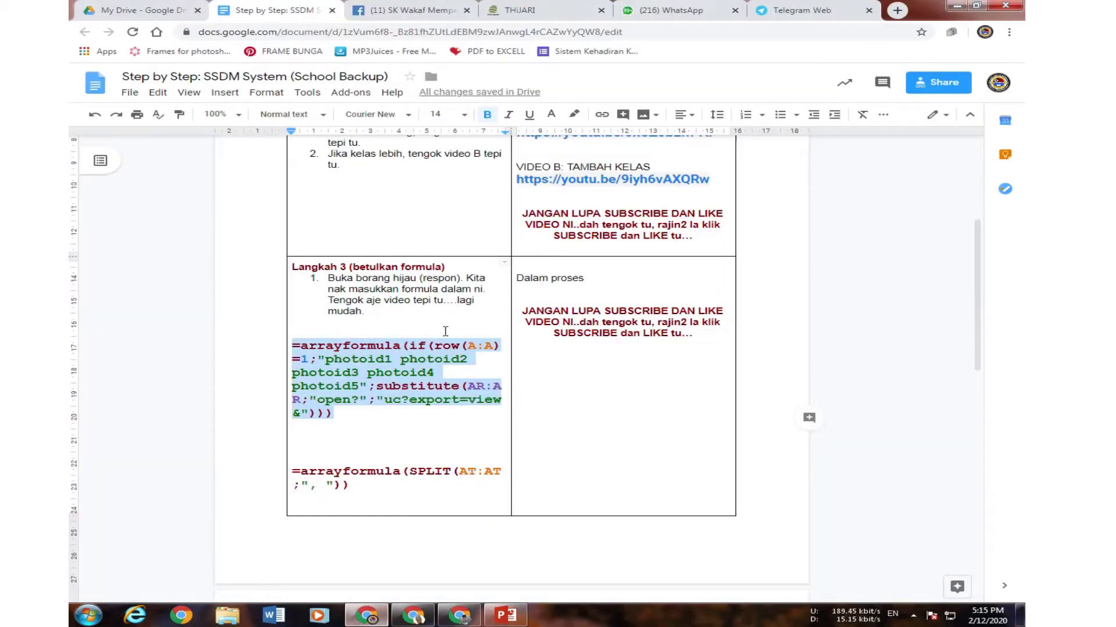
scroll(378, 443, down, 2)
drag(359, 361, 296, 349)
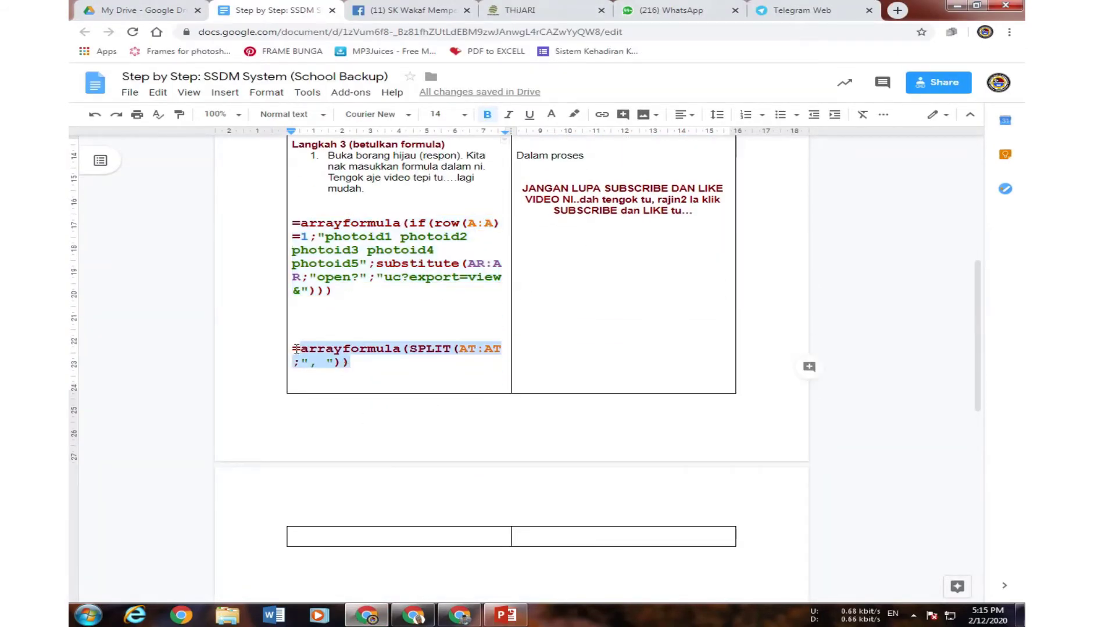
- Return to the SSDM (Responses) sheet and enter the copied =arrayformula(SPLIT(AT:AT;", ")) in cell AH1
click(459, 615)
click(746, 210)
click(737, 146)
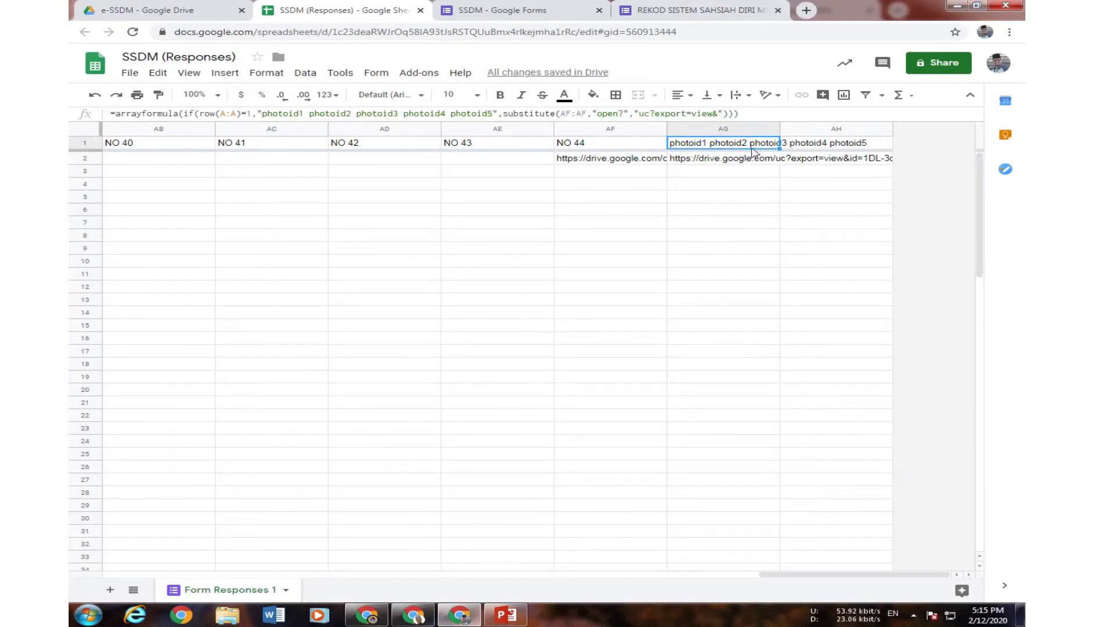
click(799, 145)
click(296, 112)
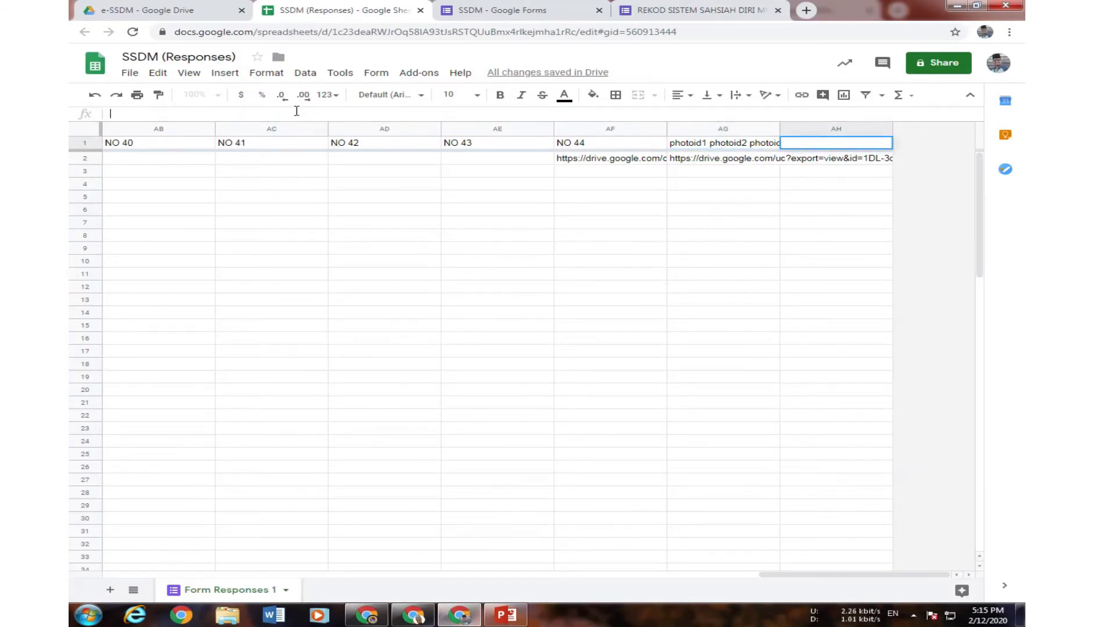
text(=arrayformula(SPLIT(AT:AT;", ")))
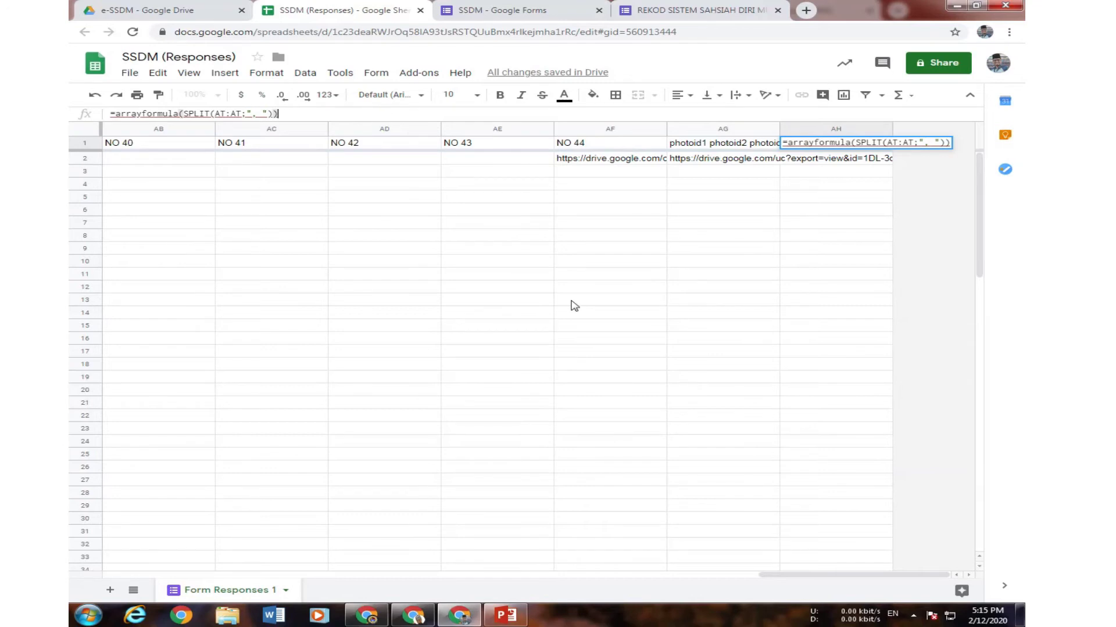
key(Return)
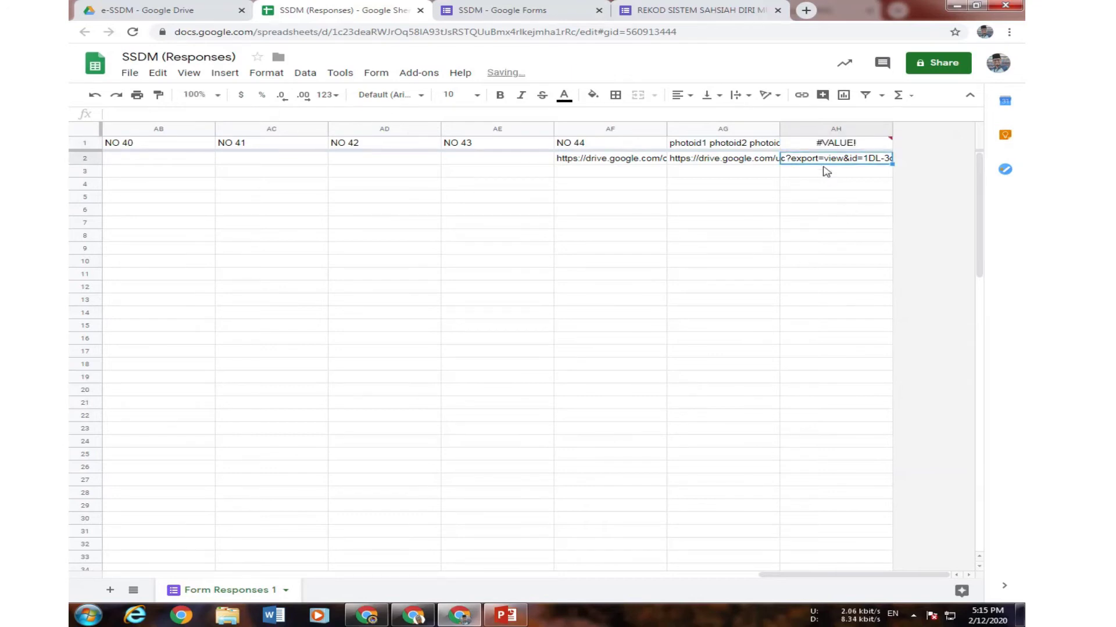
- Change the SPLIT range in the AH1 formula to AG:AG so it refers to the combined photoid column
click(833, 148)
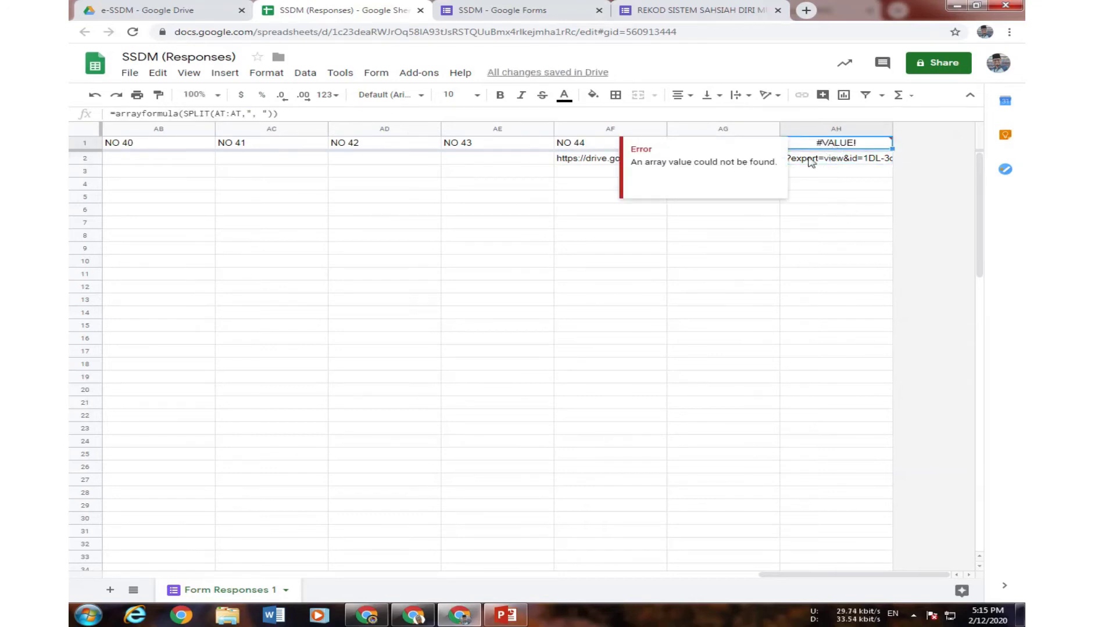
click(801, 224)
click(835, 148)
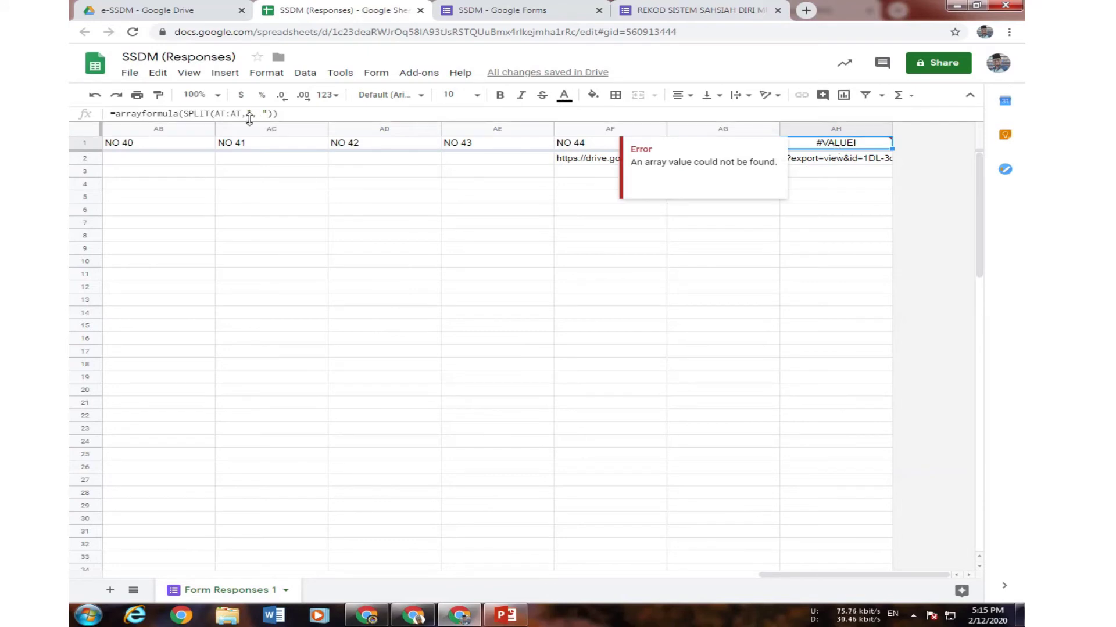
click(241, 114)
text(,)
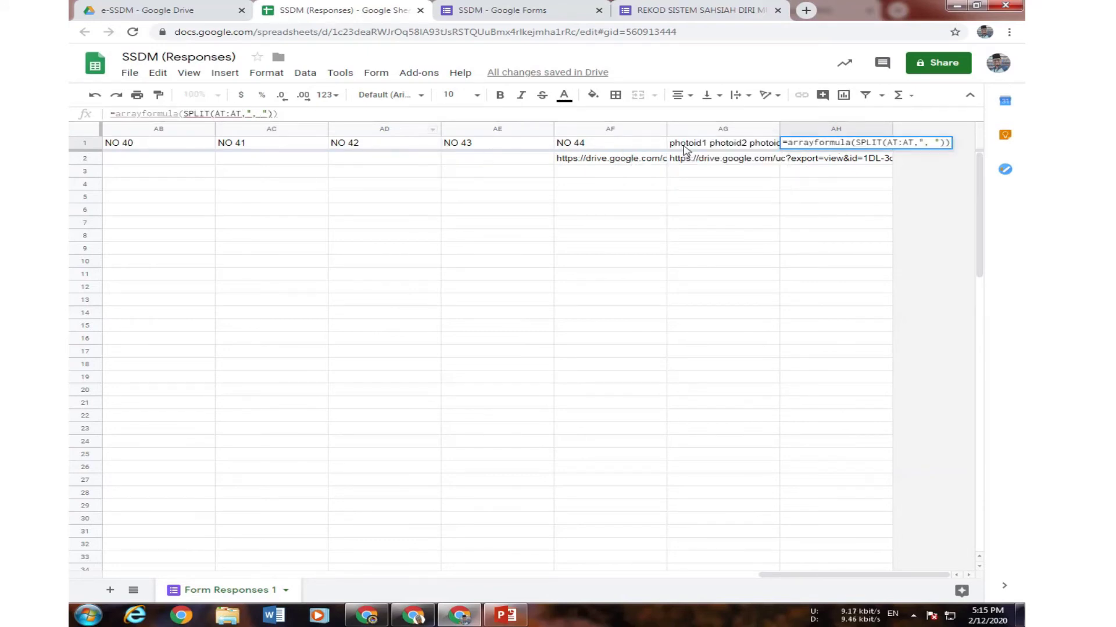
click(225, 113)
key(BackSpace)
text(G)
key(Return)
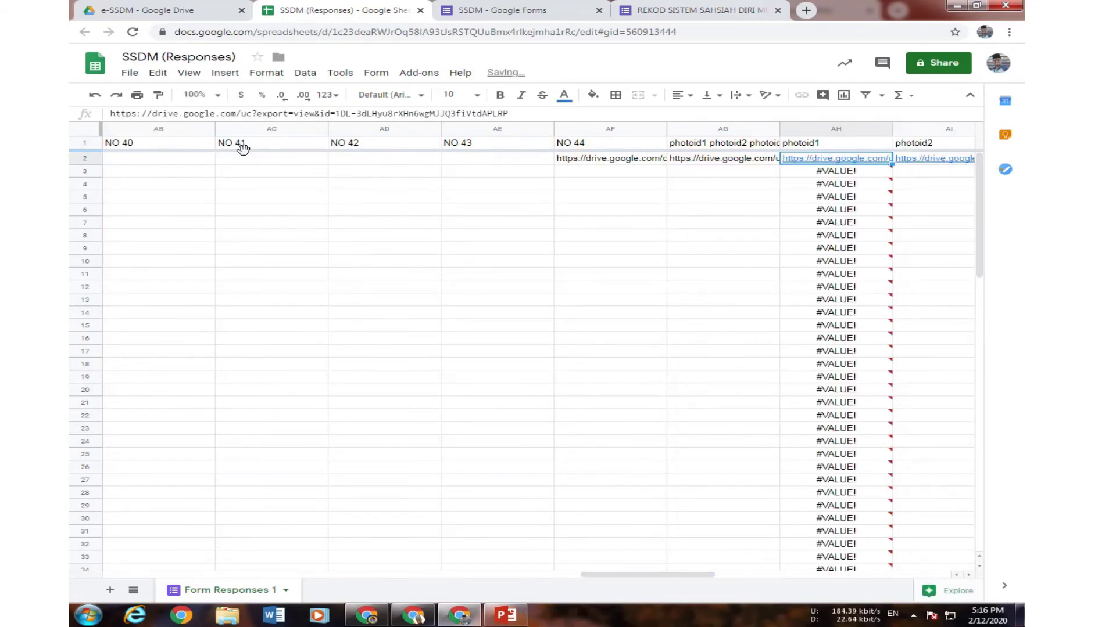
- Examine the split photoid1 to photoid5 columns and compare the formulas in AG1 and AH1
drag(599, 575, 674, 588)
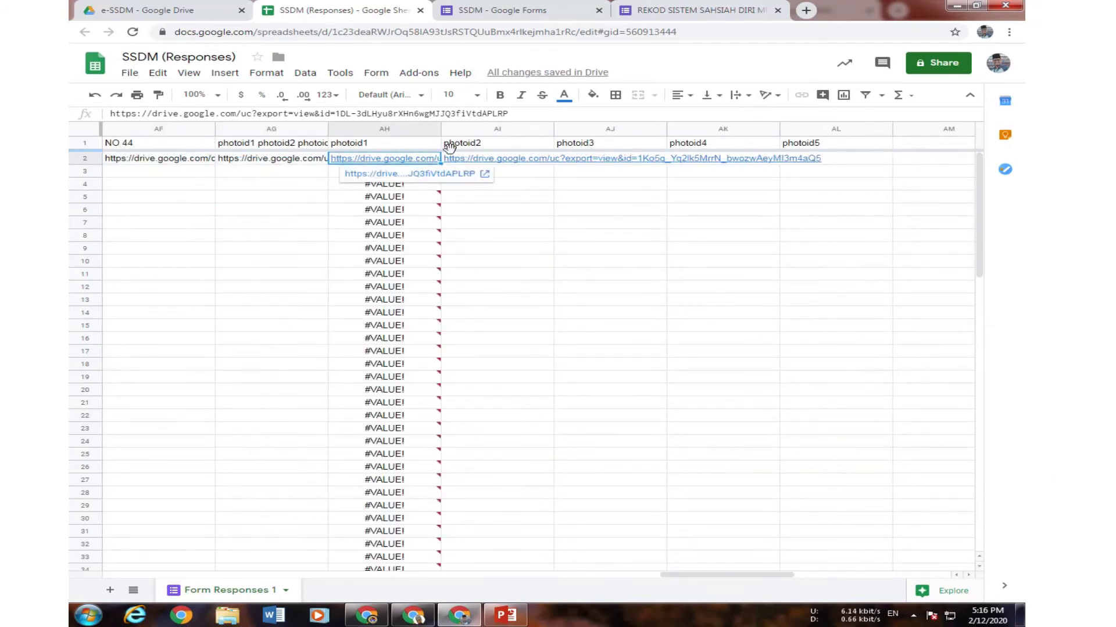
click(699, 225)
click(303, 147)
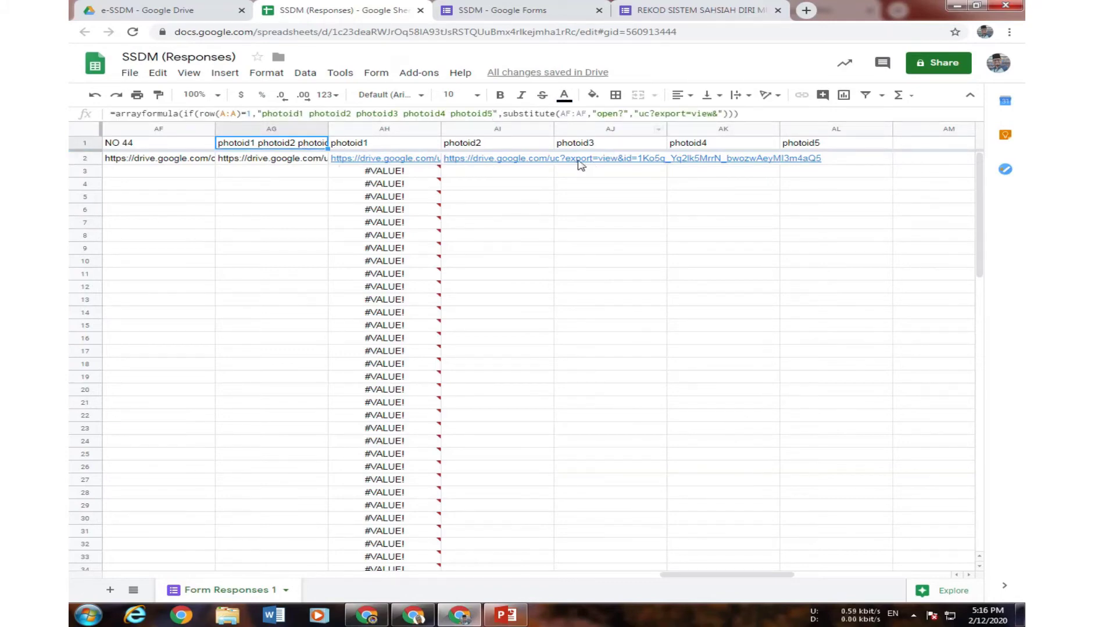
click(501, 210)
click(405, 146)
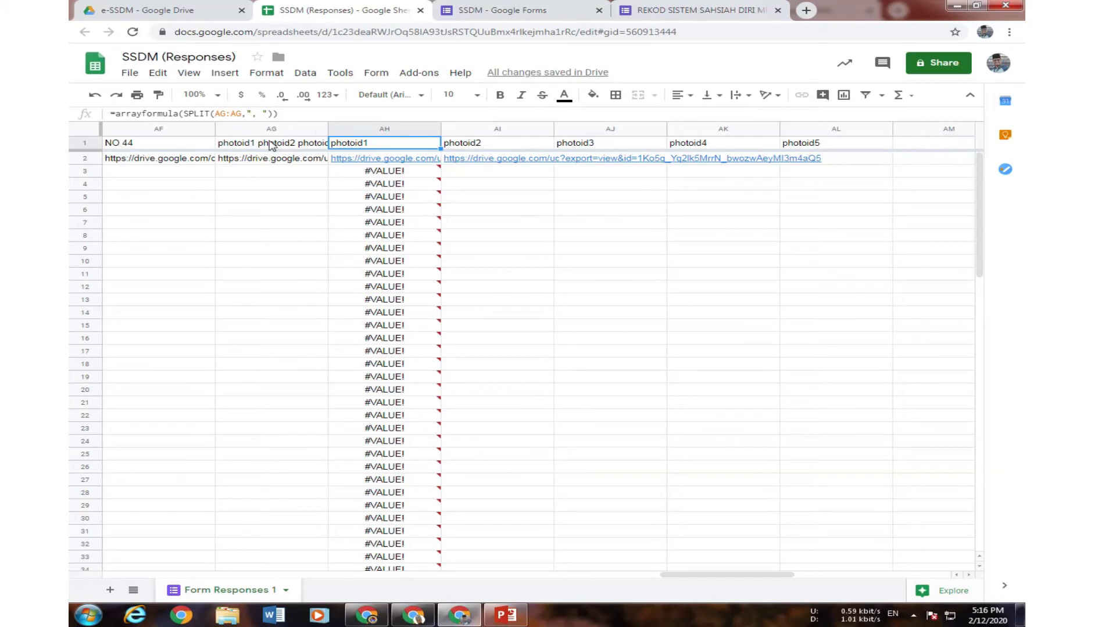
click(542, 209)
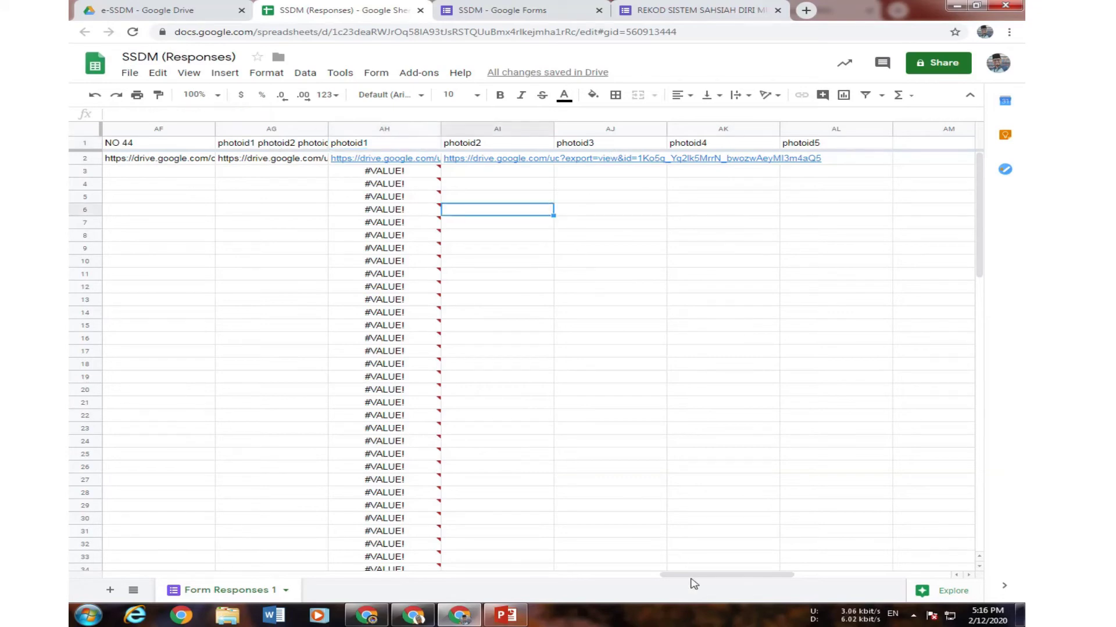
- Delete rows 3 to 102 below the test response to clear the #VALUE! cells in the photoid1 column
drag(691, 579, 633, 577)
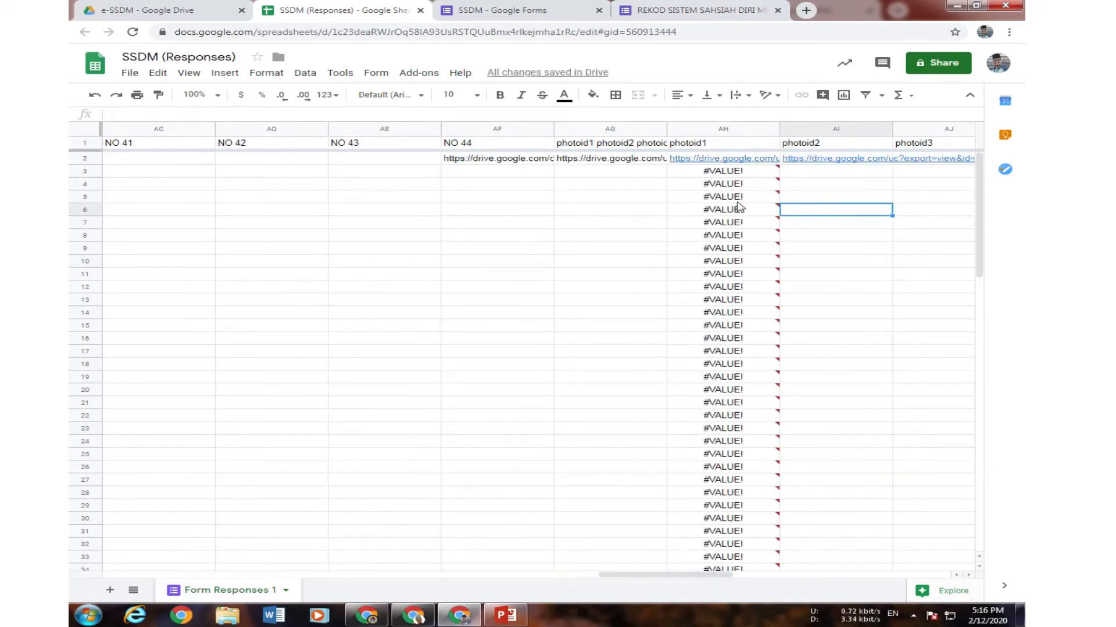
click(737, 173)
click(739, 161)
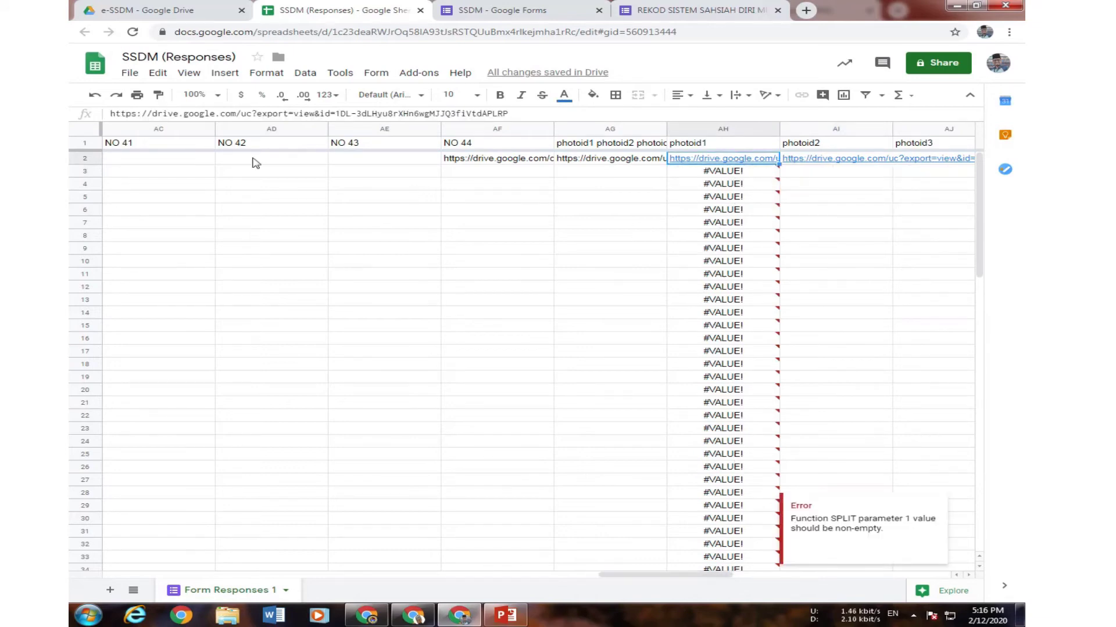
click(94, 171)
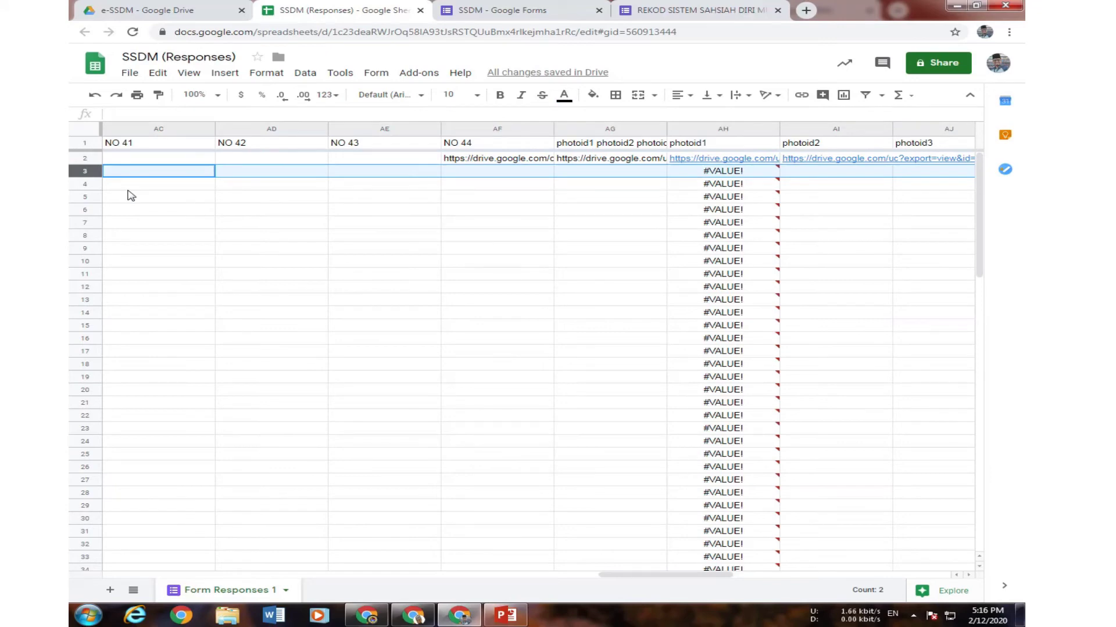
key(ctrl+shift+Down)
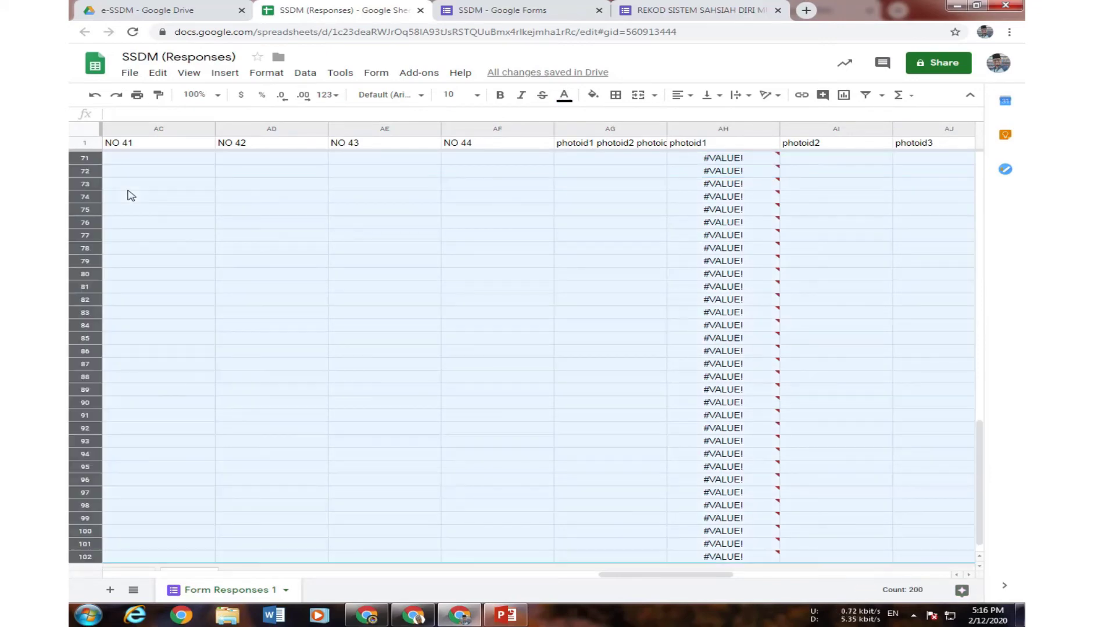
right_click(85, 211)
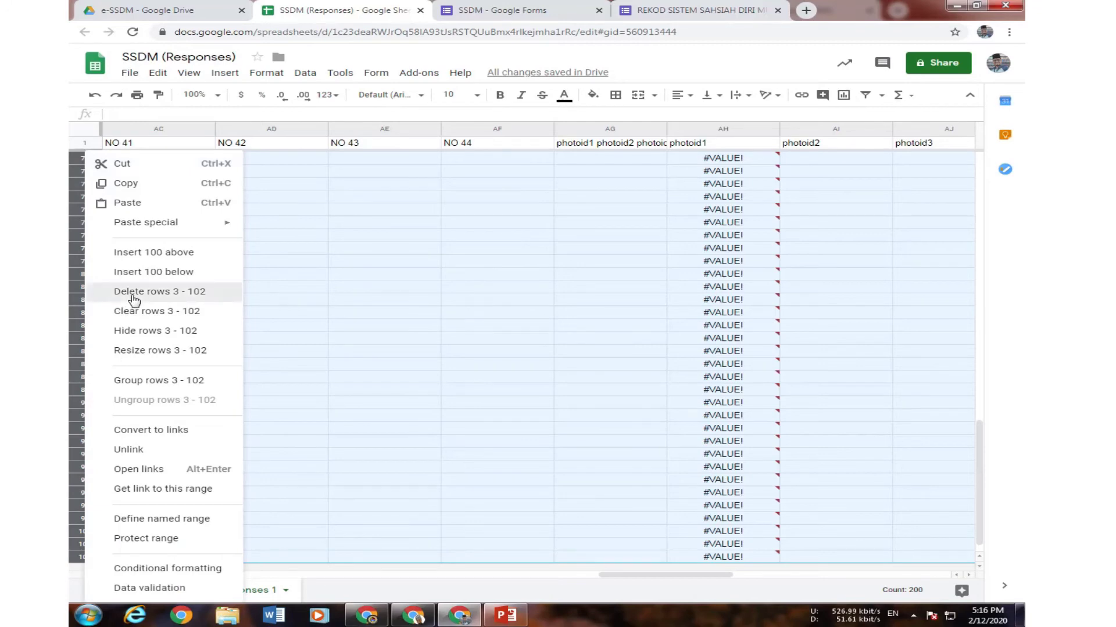
click(131, 291)
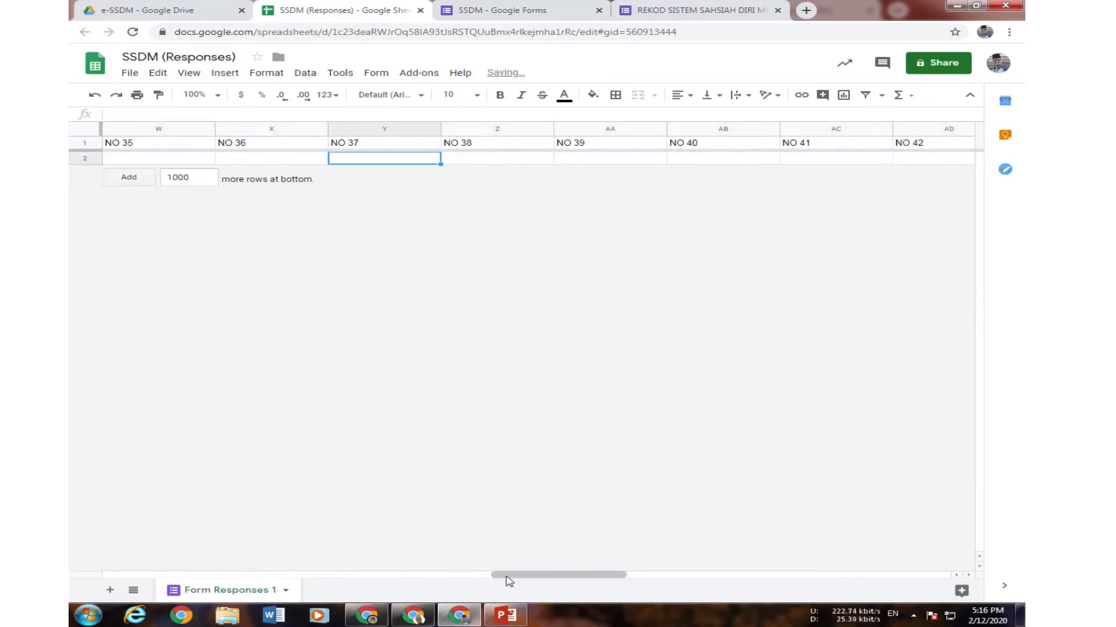
- Review the NO 44 and photoid columns with the AG1 and AH1 formulas, and check the source formulas in the Step by Step document
drag(508, 575, 592, 578)
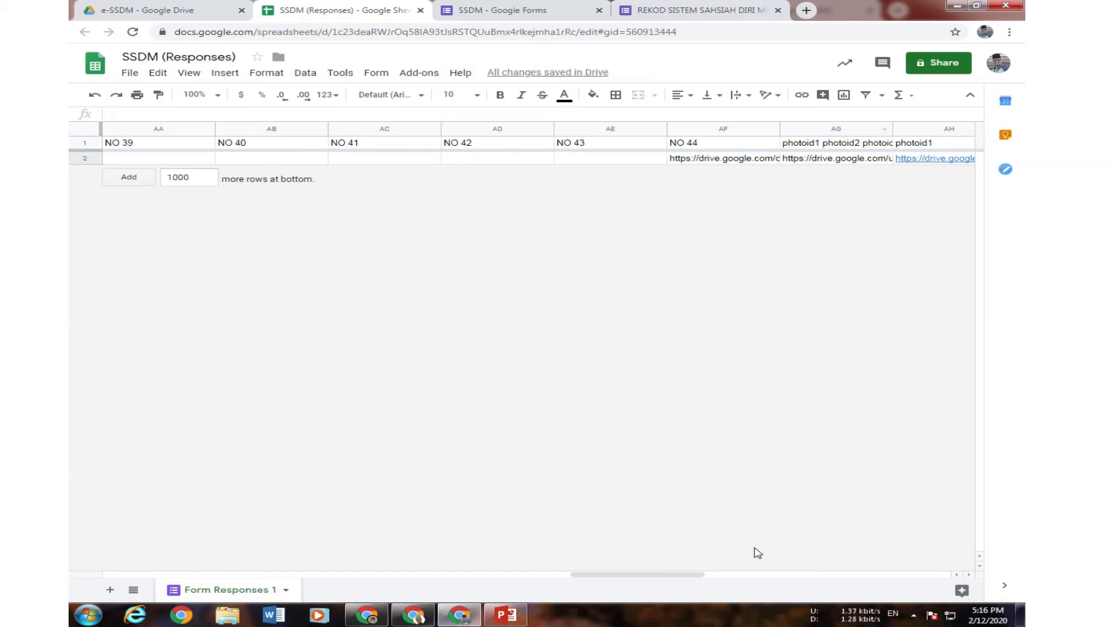
drag(684, 575, 738, 567)
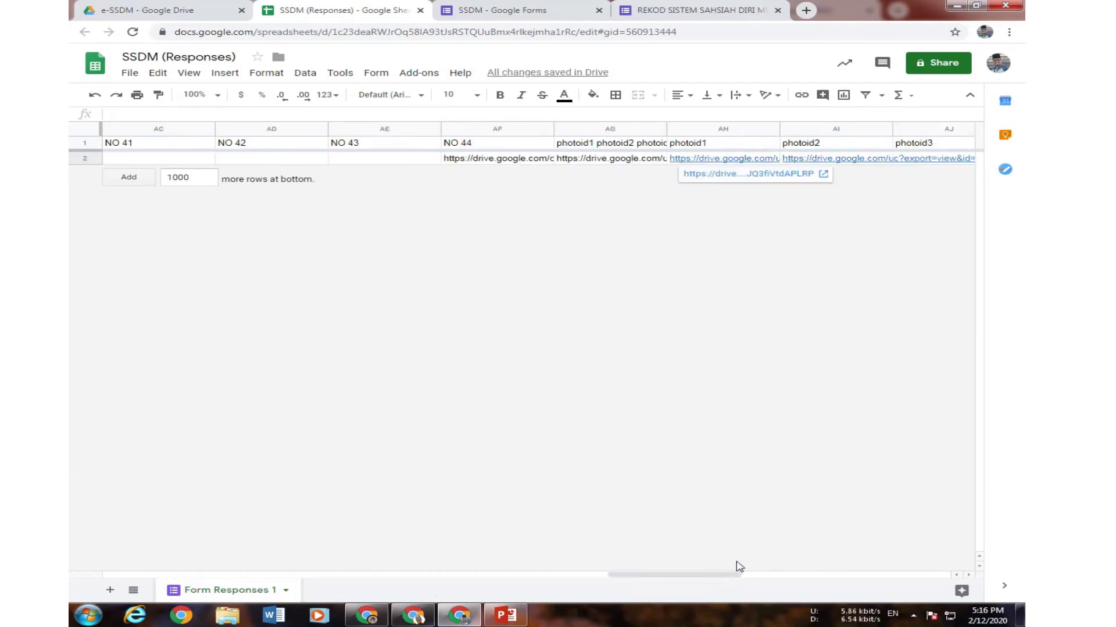
click(581, 146)
click(689, 147)
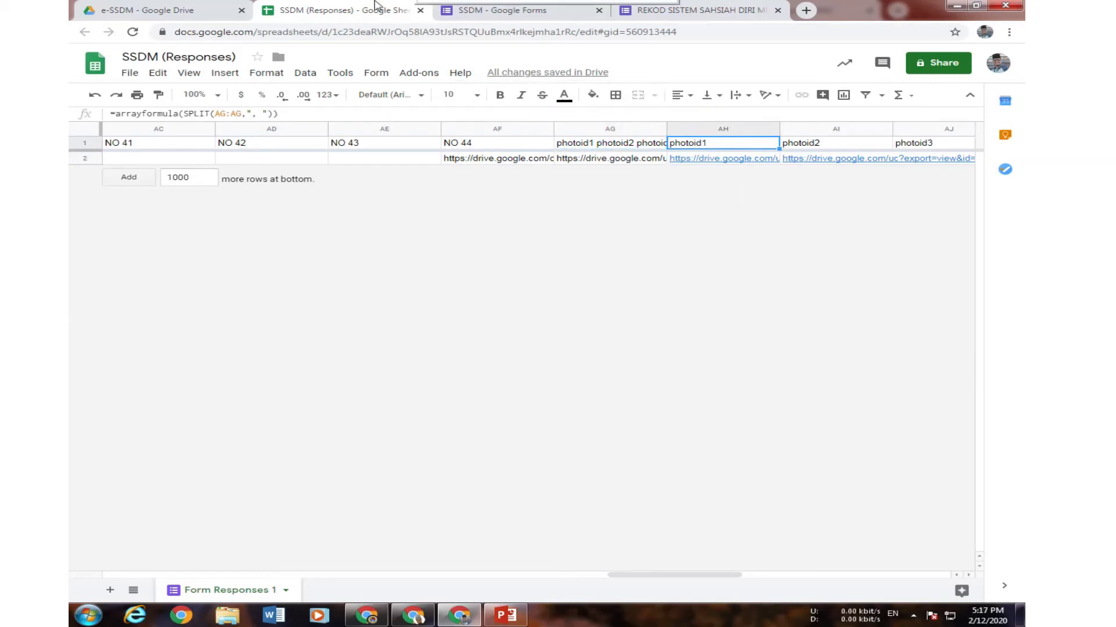
click(628, 12)
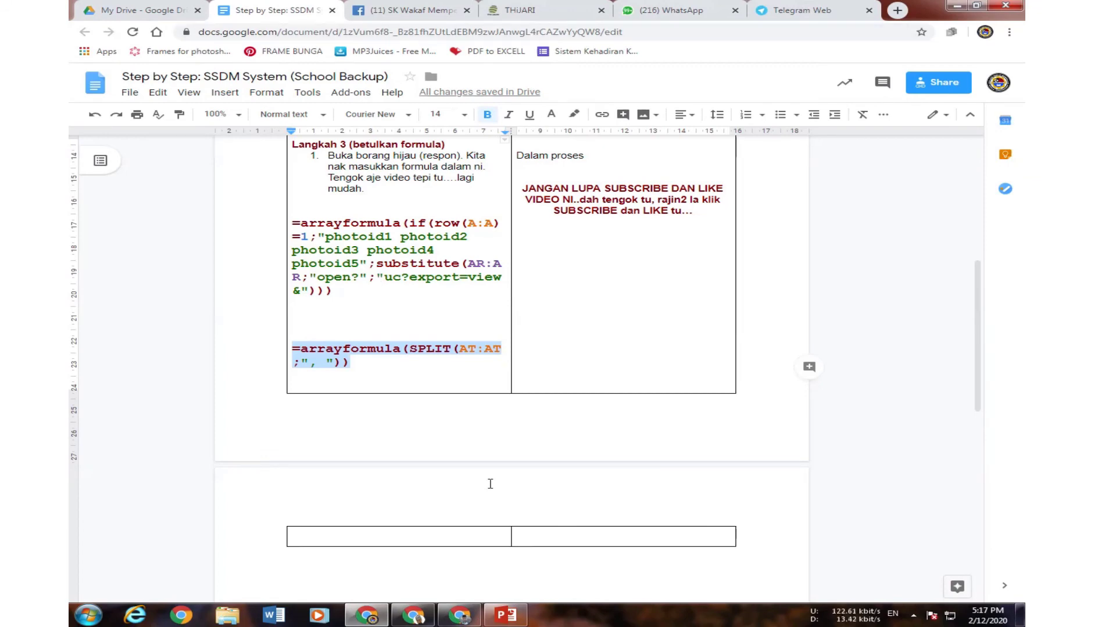
click(459, 616)
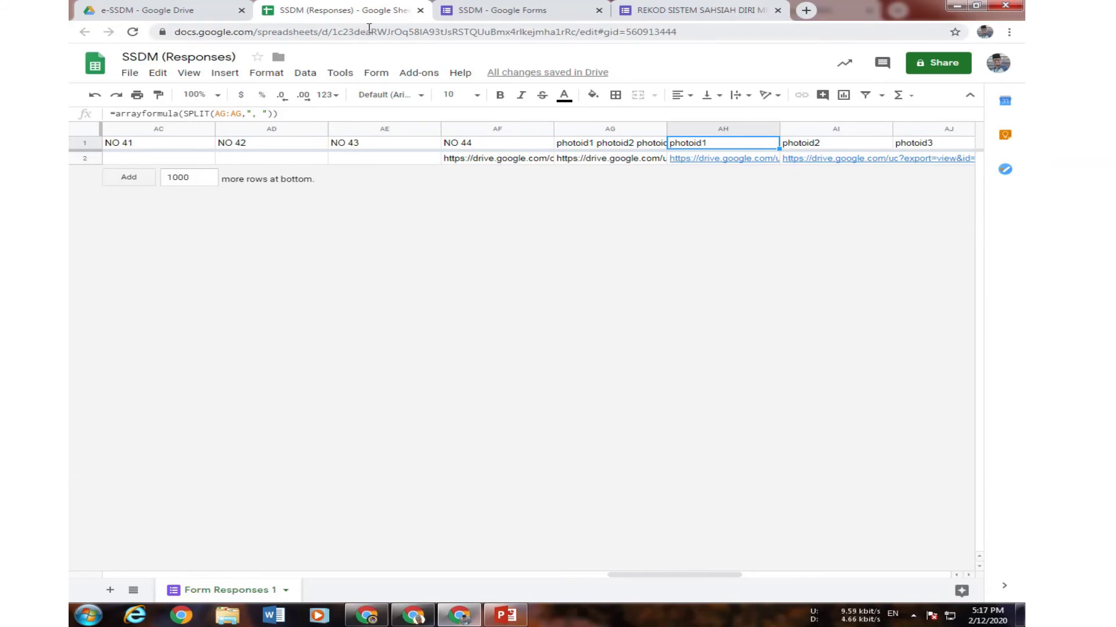
- Remove the spreadsheets FFEEDFEWAFAWE and CSDVF from the e-SSDM folder in Google Drive
click(187, 17)
click(341, 220)
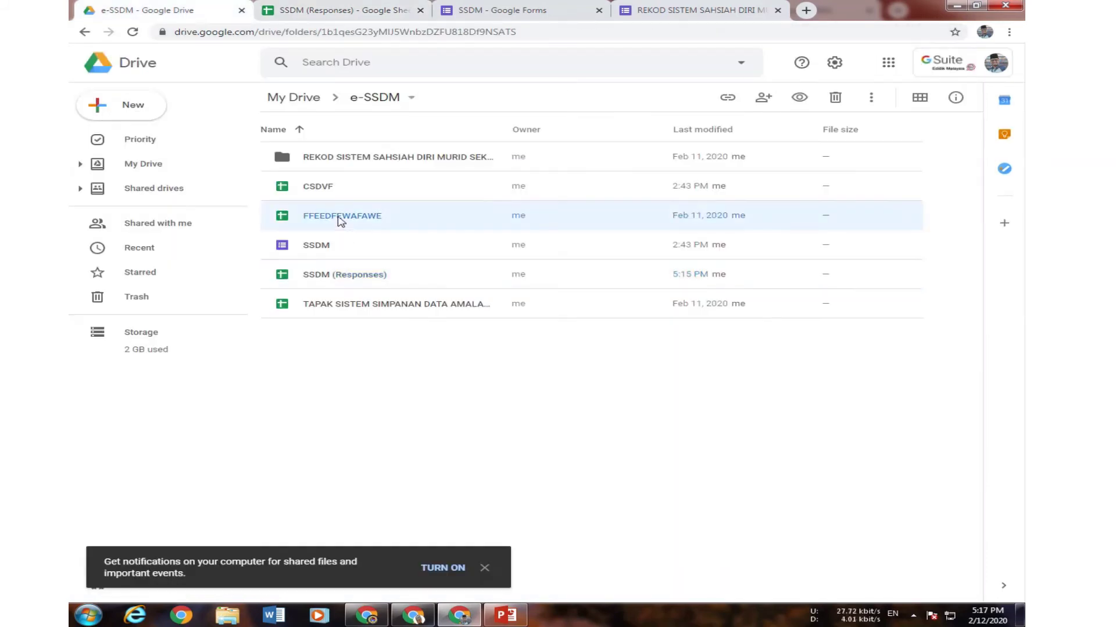
key(Delete)
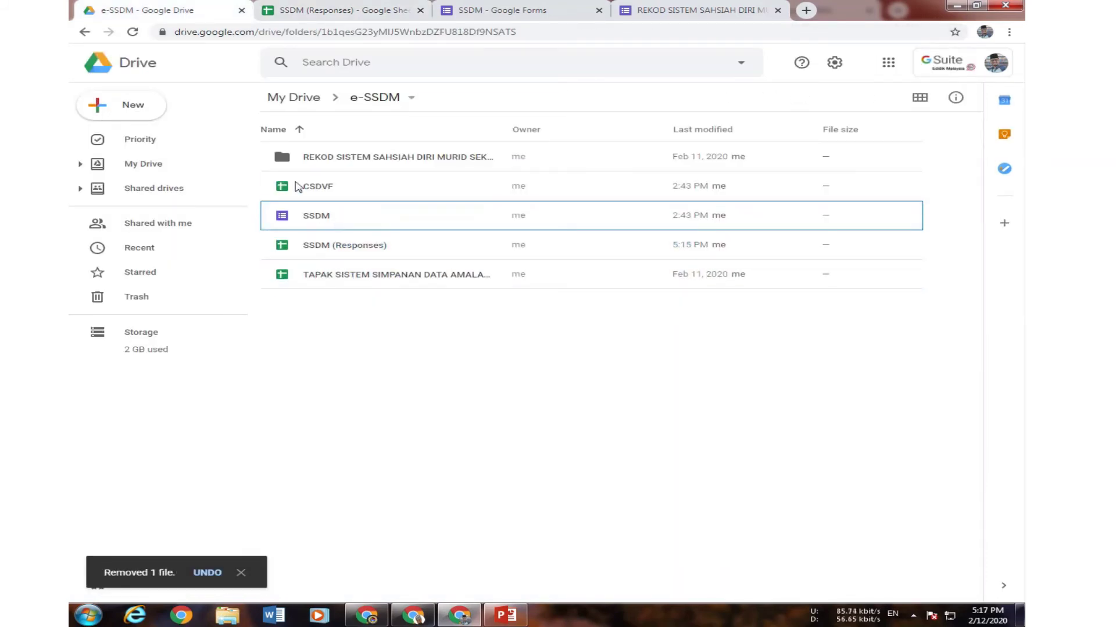
click(296, 186)
key(Delete)
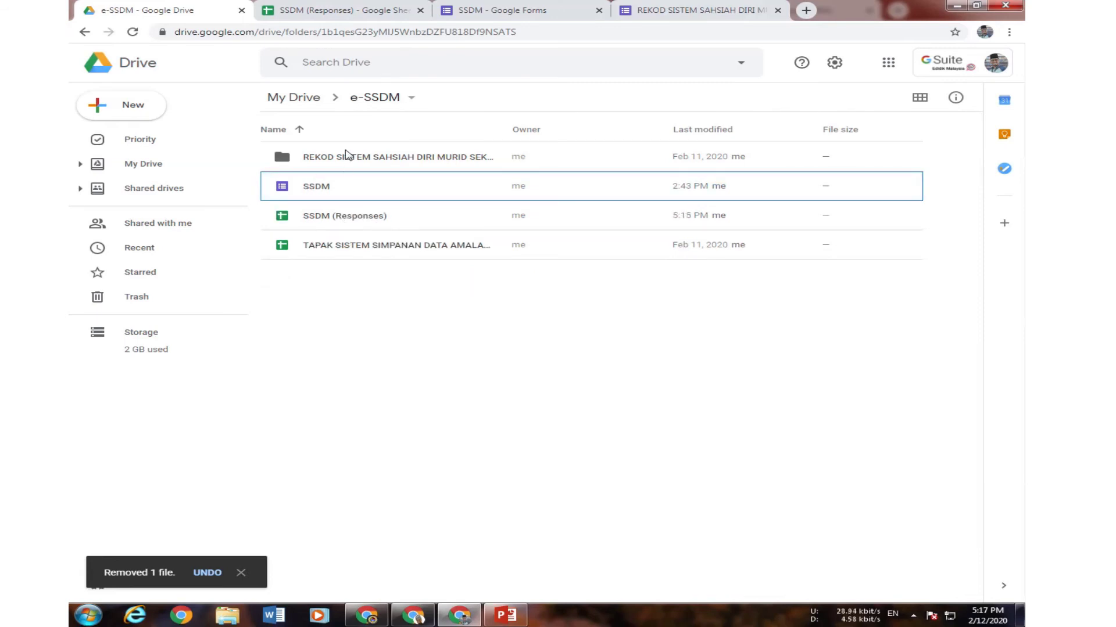
- Return to the submitted REKOD SISTEM SAHSIAH DIRI MURID SEKALAM (SSDM) form and start another response
click(304, 216)
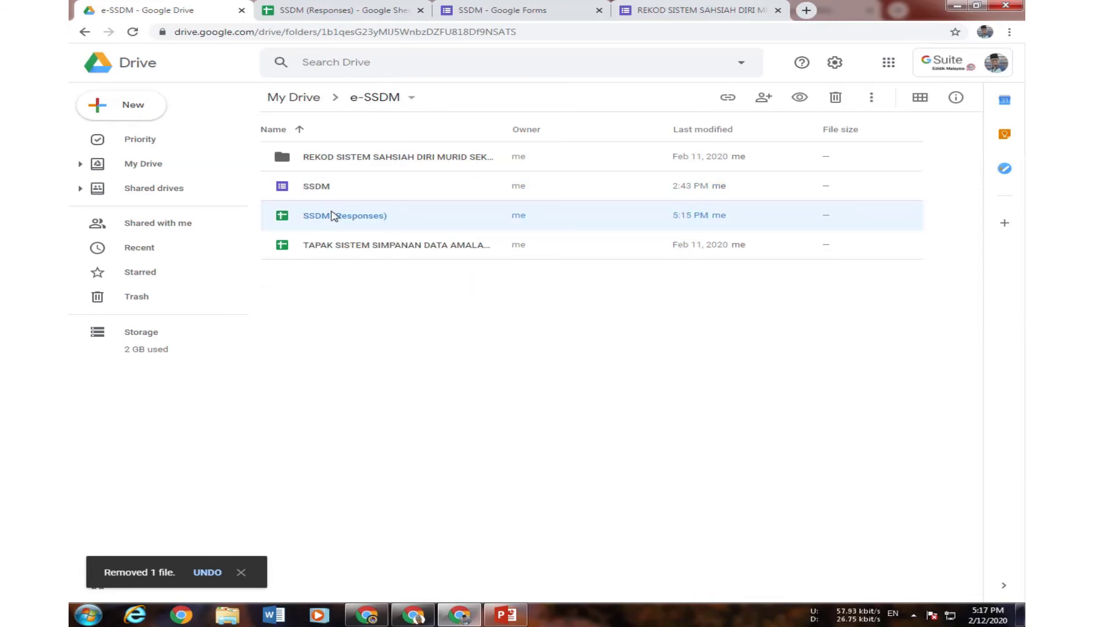
click(340, 10)
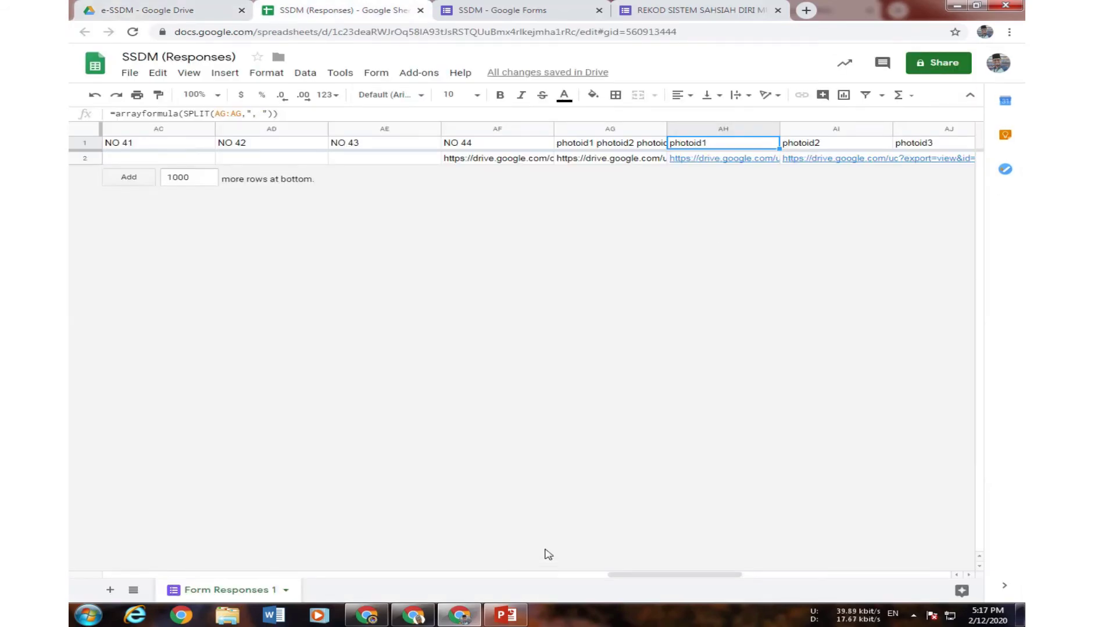
click(679, 10)
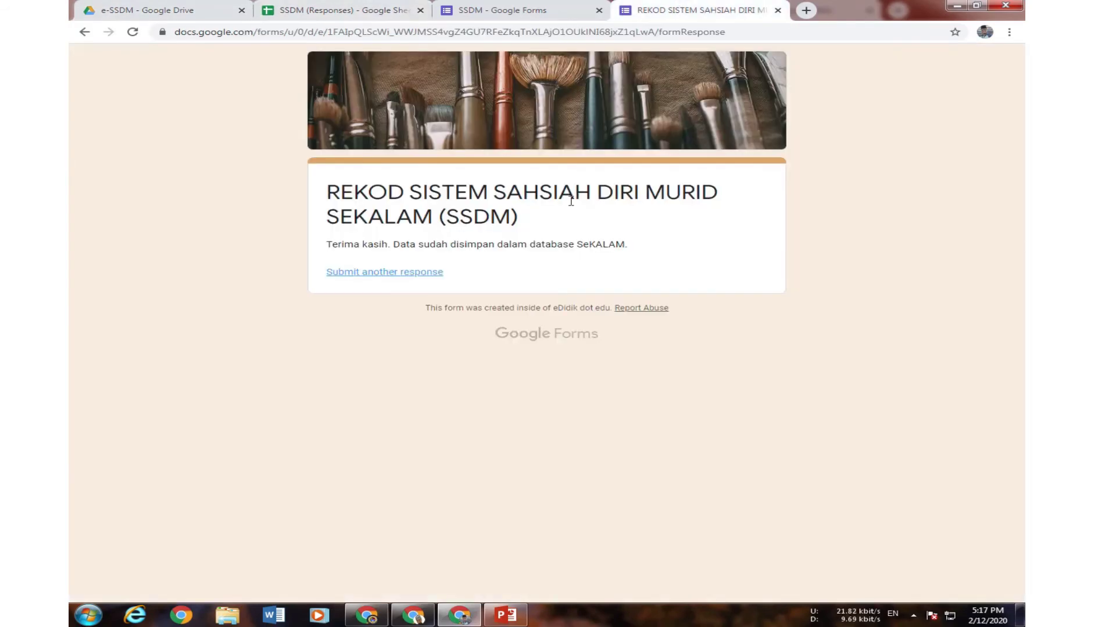
click(406, 273)
mouse_move(530, 6)
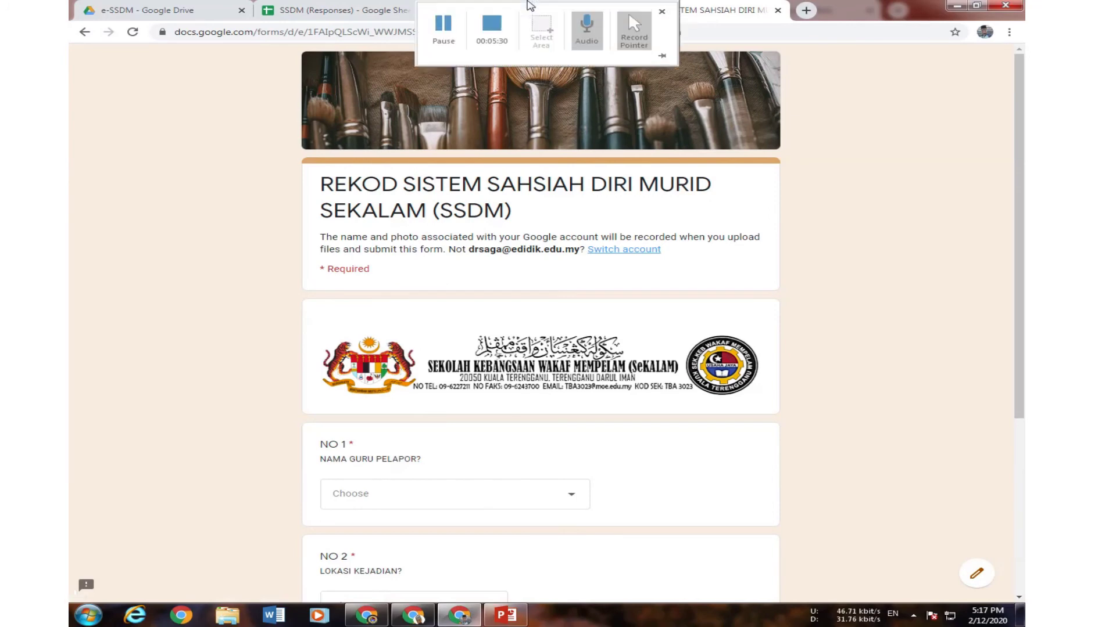
- Choose a reporting teacher's name for NO 1 and DALAM KAWASAN SEKOLAH as the incident location for NO 2
click(391, 495)
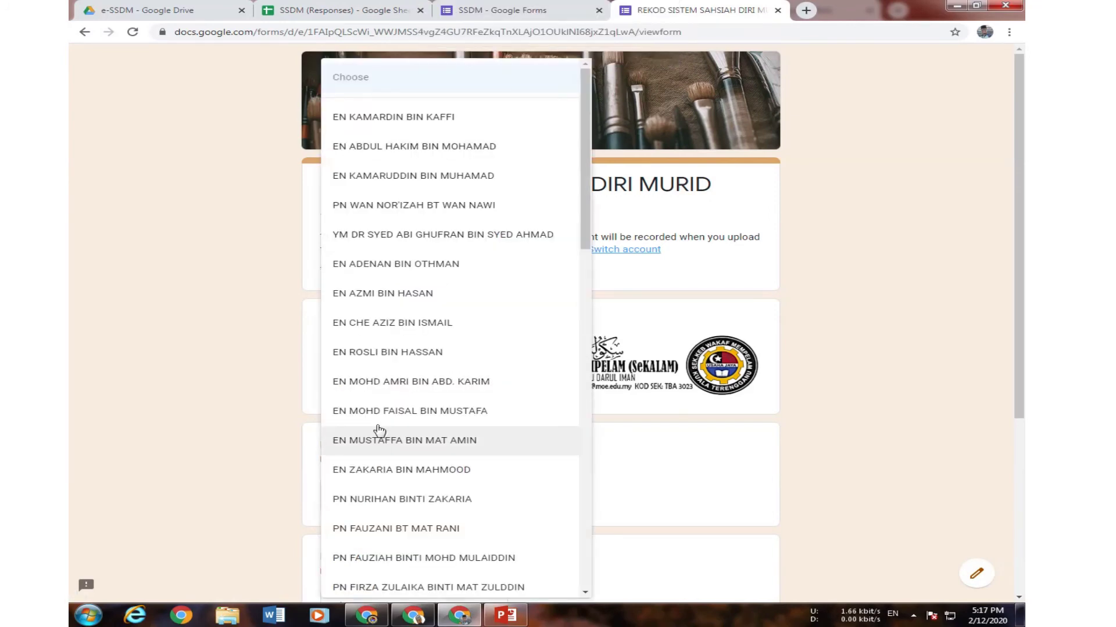
click(379, 423)
scroll(380, 488, down, 3)
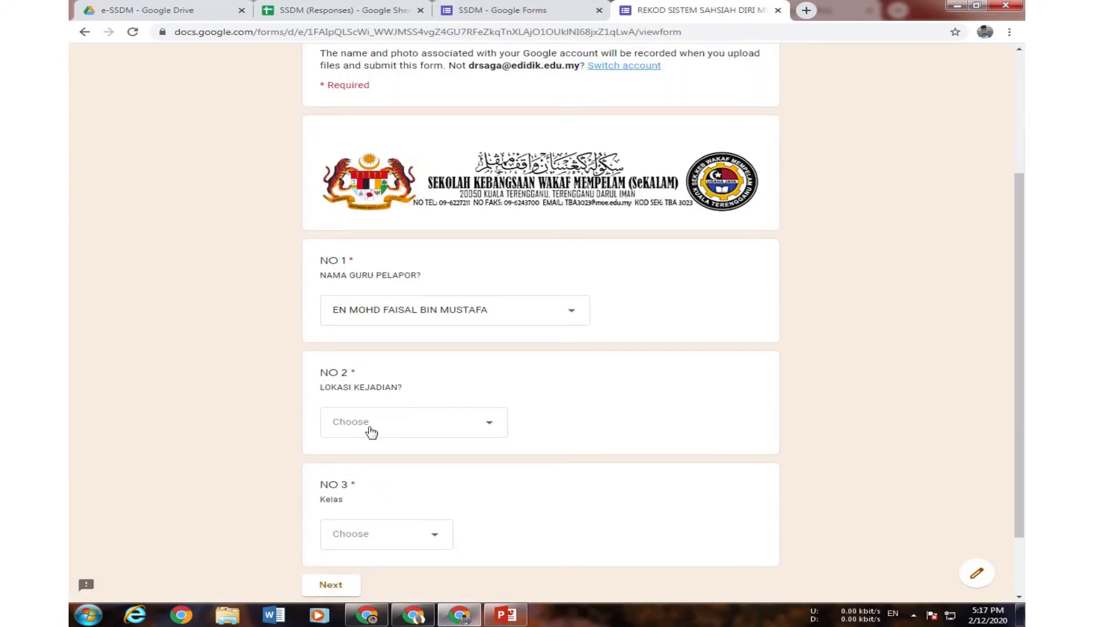
click(372, 433)
click(385, 473)
scroll(386, 464, down, 2)
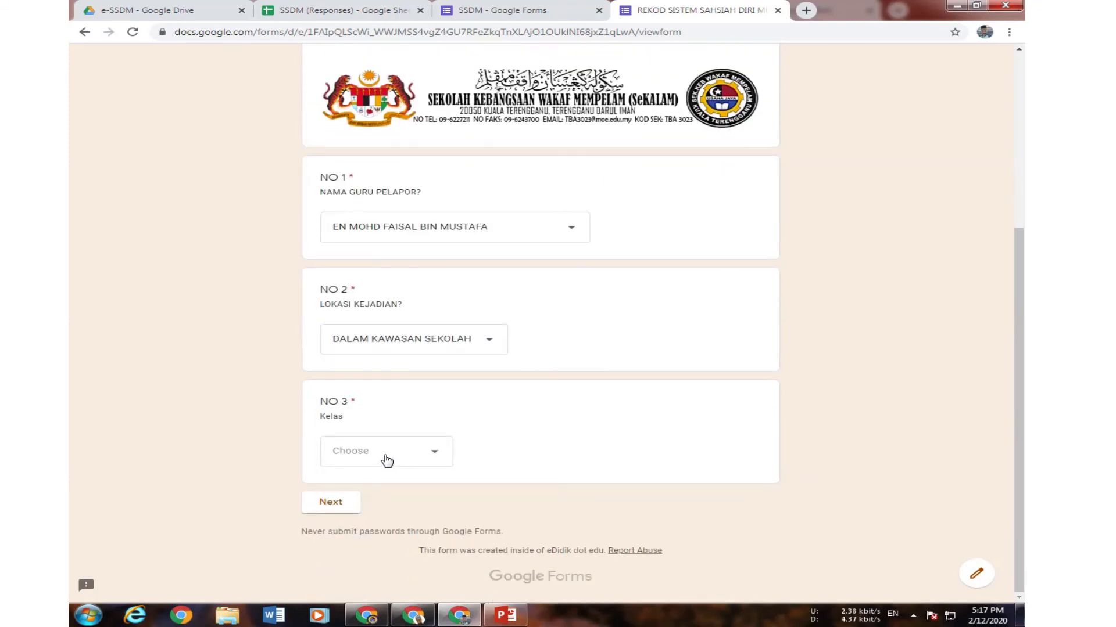
click(387, 461)
click(361, 511)
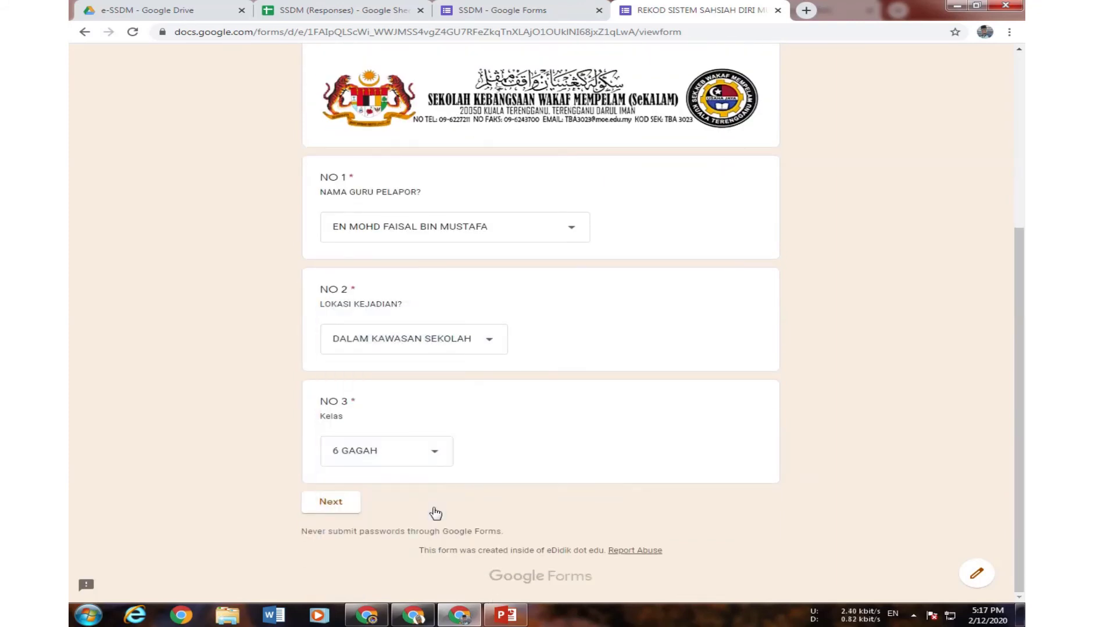
click(332, 503)
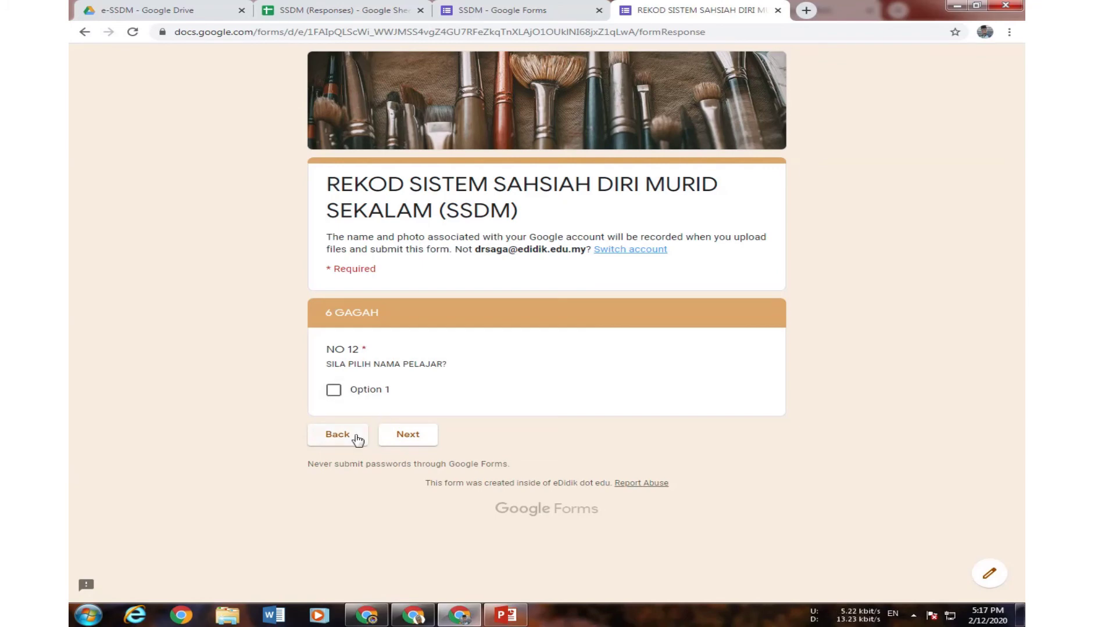
click(337, 435)
- Set the NO 3 class to 3 GAGAH and tick the first student's name for NO 9
scroll(417, 340, down, 4)
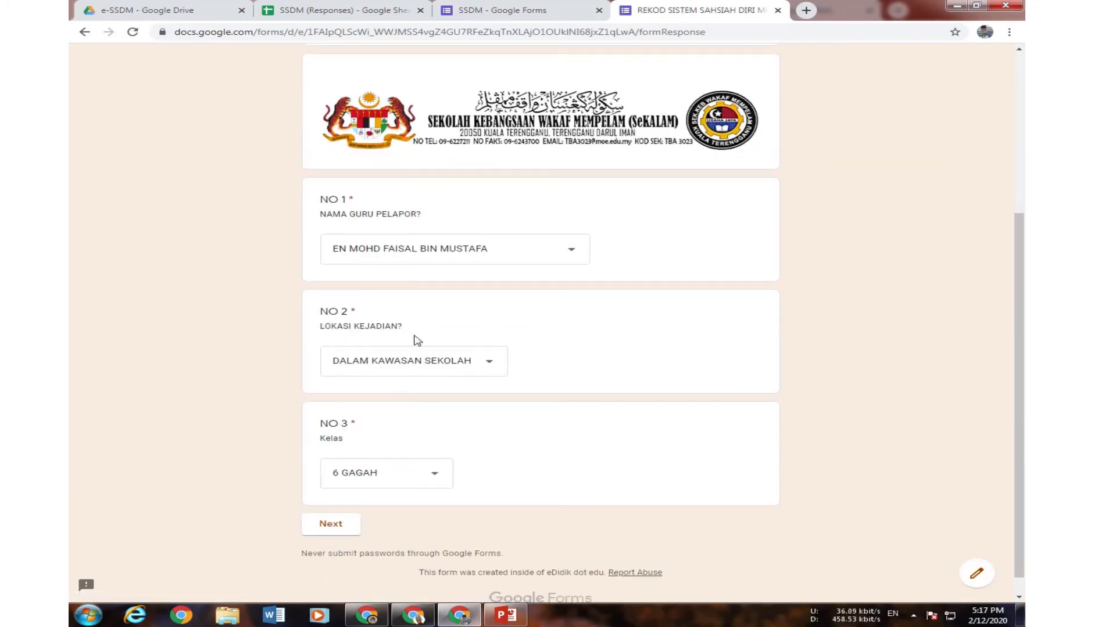
click(388, 478)
click(366, 386)
click(325, 528)
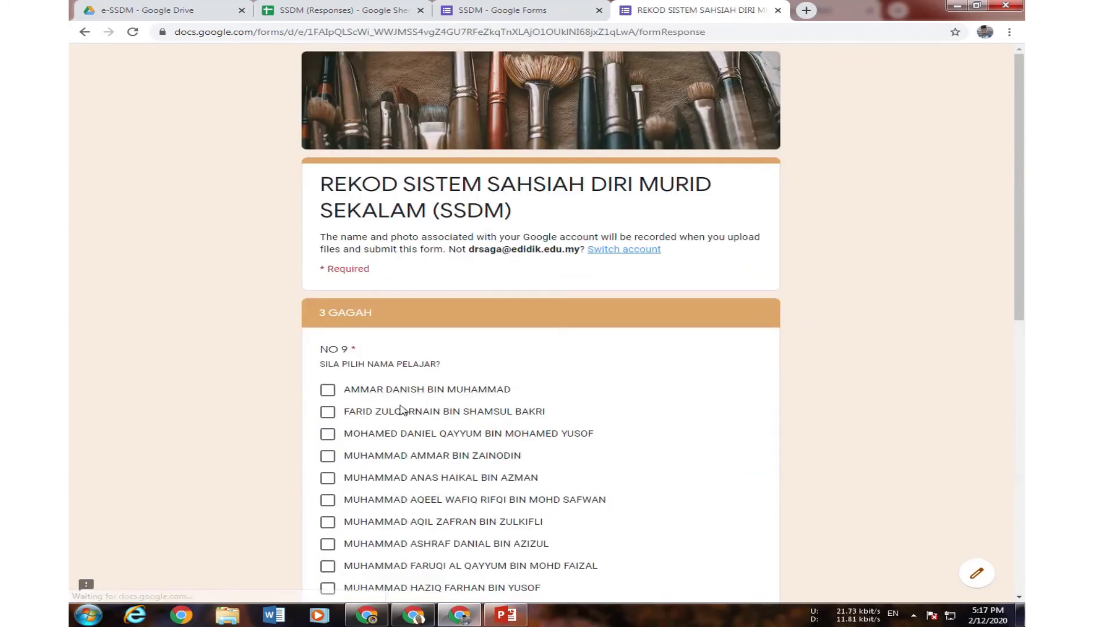
click(327, 389)
scroll(363, 468, down, 9)
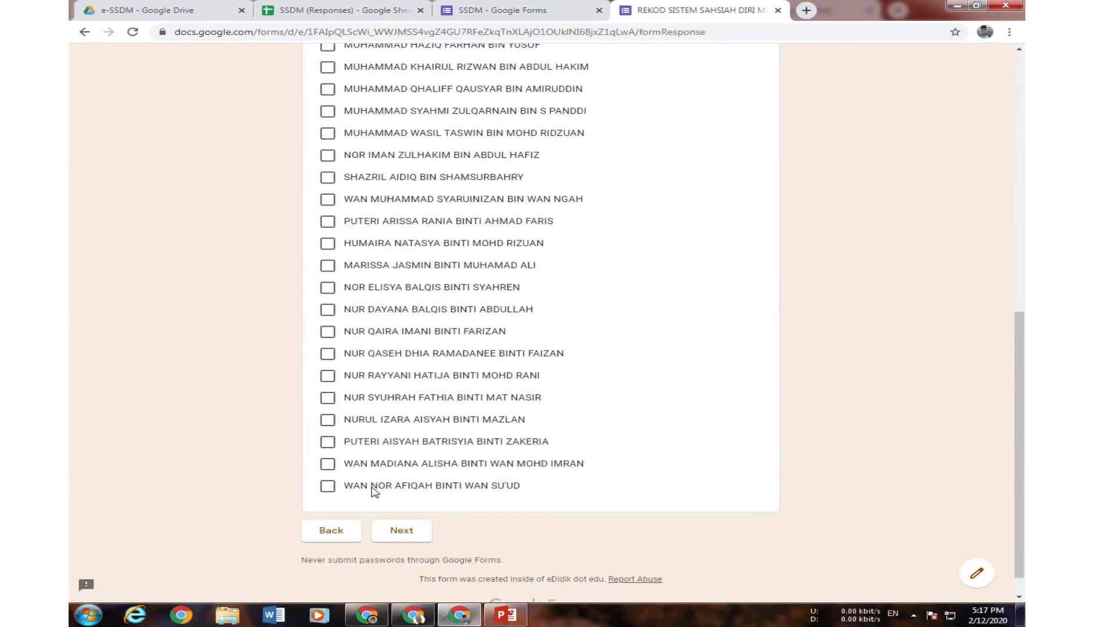
click(400, 501)
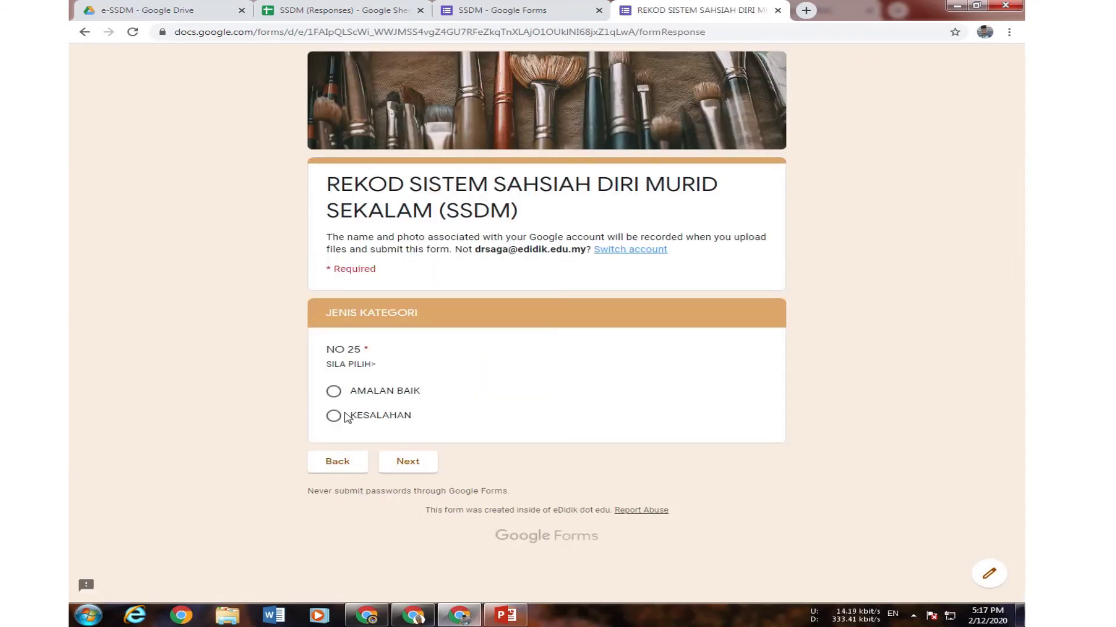
- Answer NO 25 with KESALAHAN and NO 28 with KENAKALAN
click(335, 416)
click(405, 465)
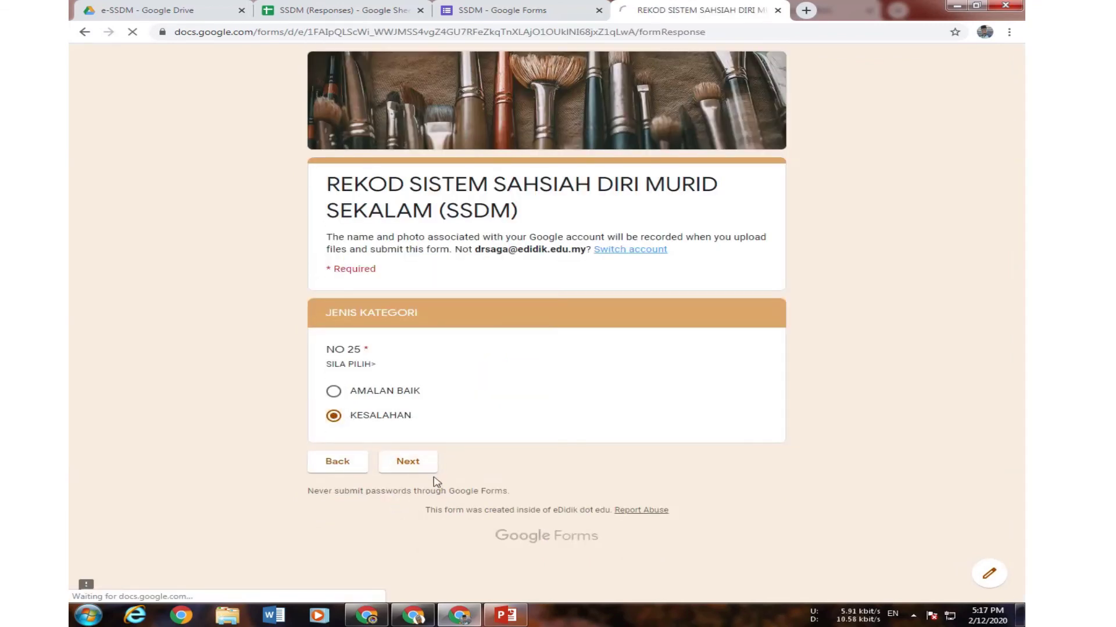
scroll(326, 496, down, 3)
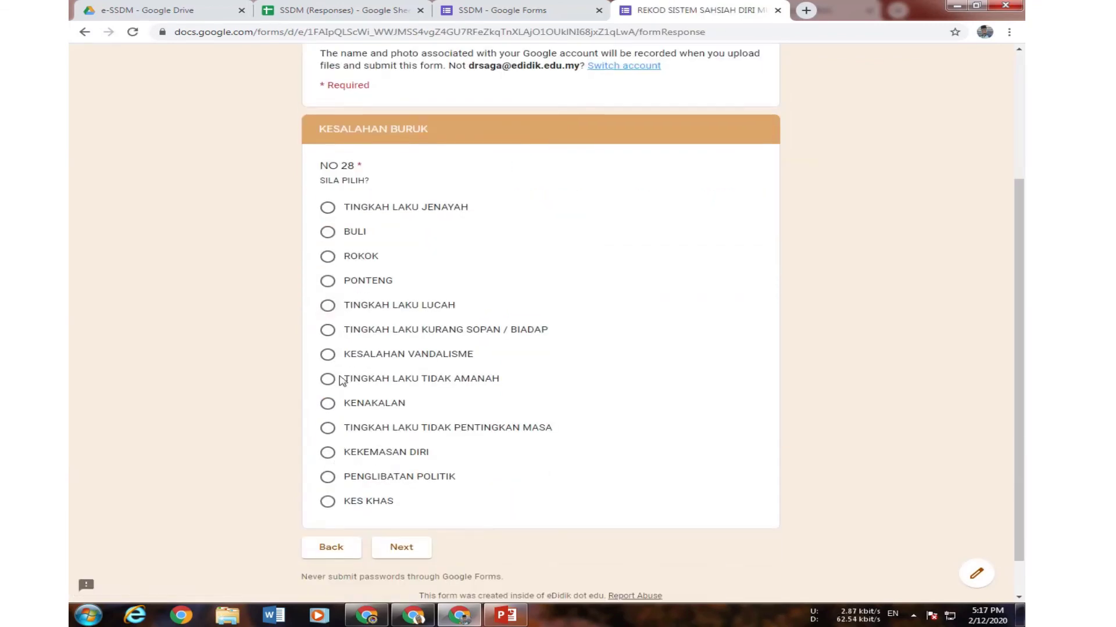
click(327, 404)
click(422, 552)
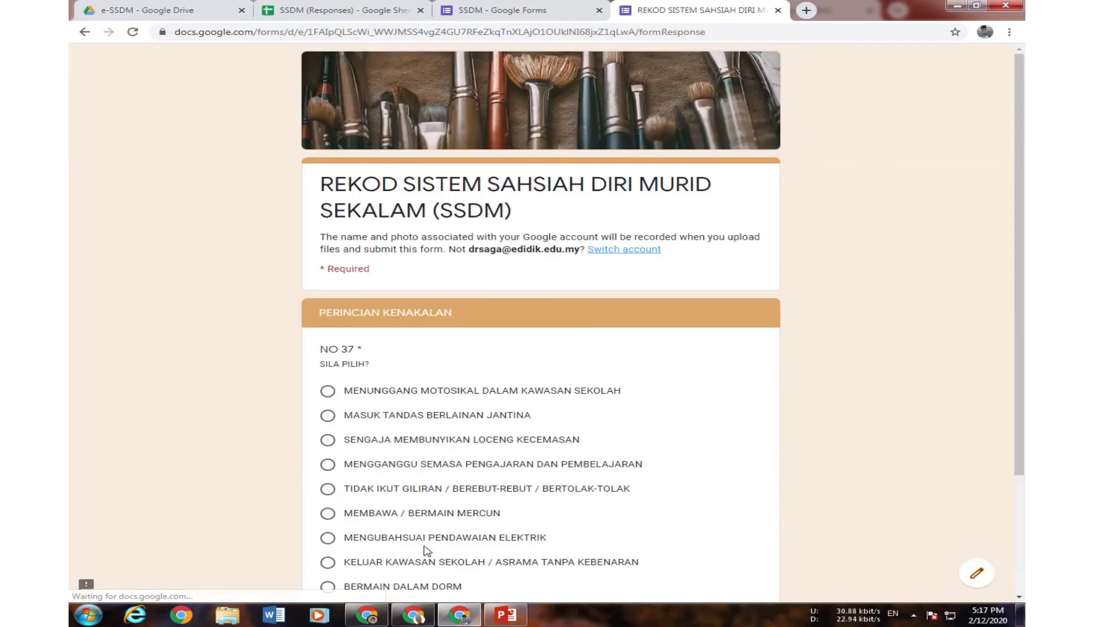
- Choose MENUNGGANG MOTOSIKAL DALAM KAWASAN SEKOLAH as the misconduct detail for NO 37 and continue to the following section
click(328, 391)
scroll(509, 509, down, 1)
scroll(510, 509, down, 2)
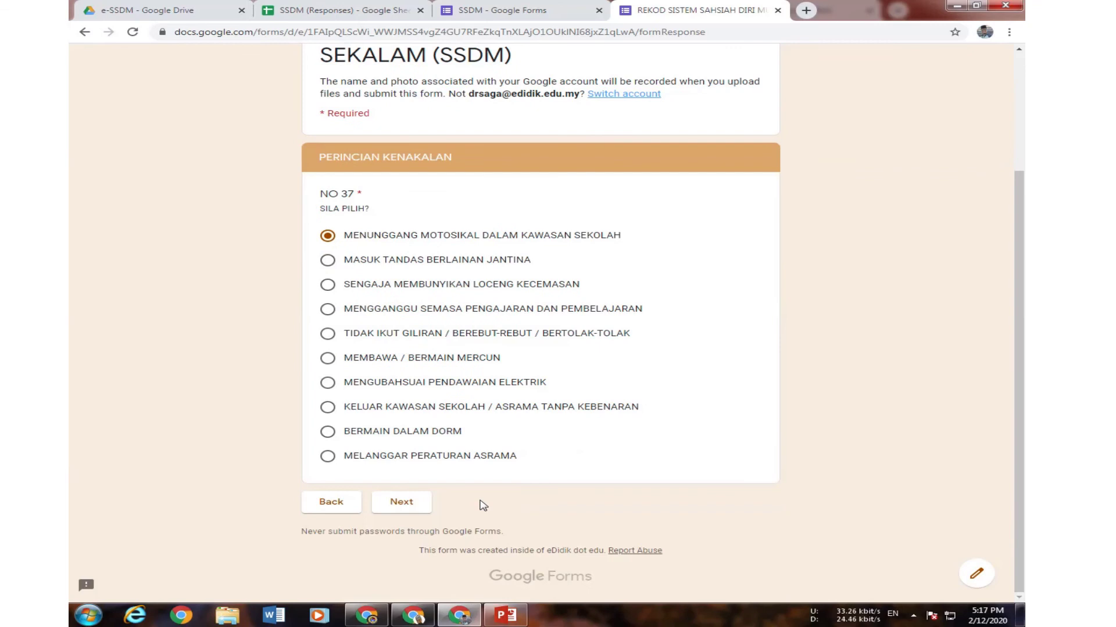
click(401, 502)
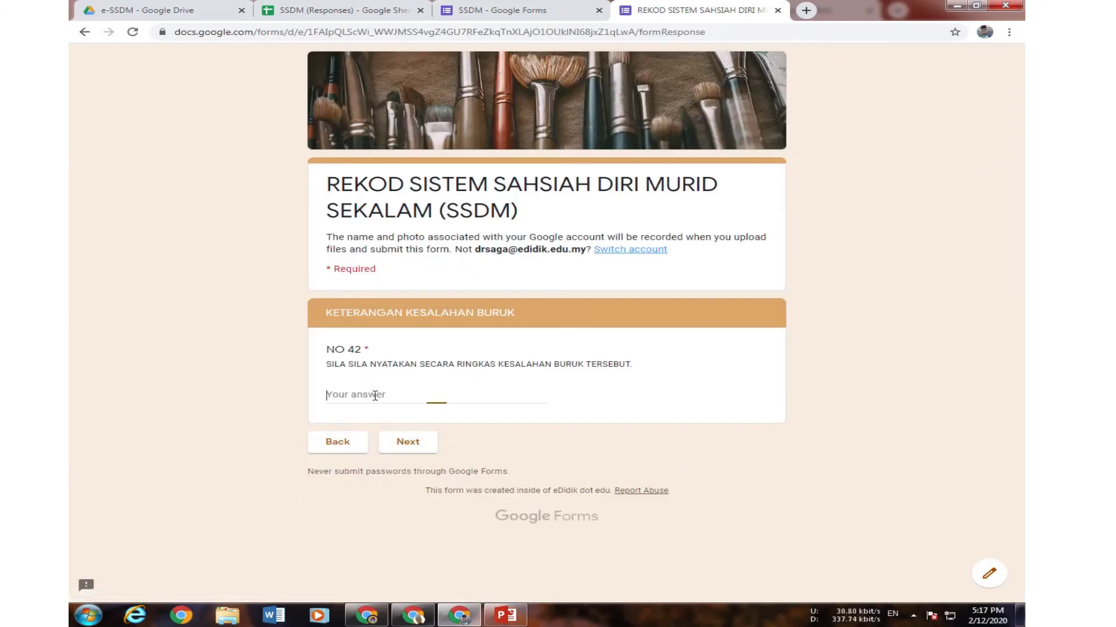
- Enter BVZSDFB D DSHT SDH as the NO 42 description and choose PENGARUH RAKAN SEBAYA as the cause for NO 43
text(BVZSDFB SGHT SDH)
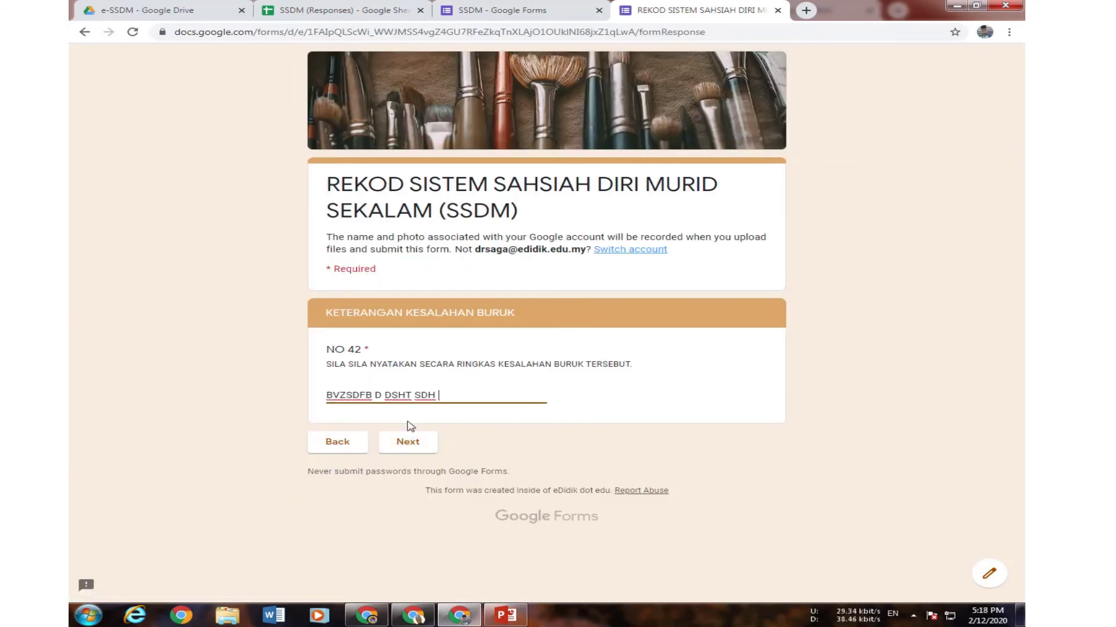
click(415, 442)
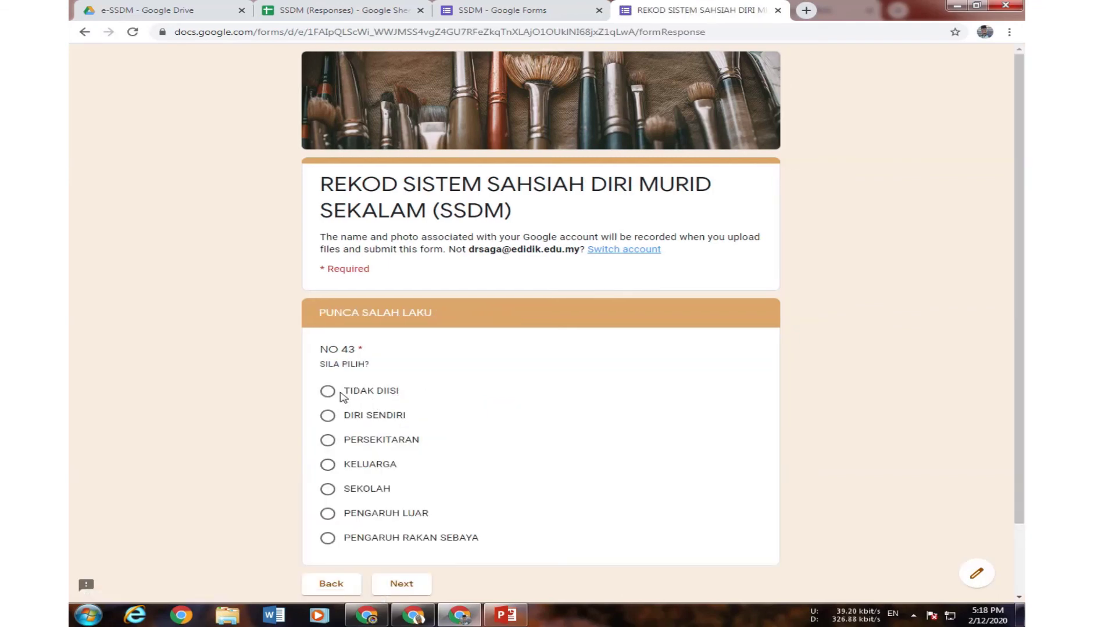
click(327, 538)
click(401, 583)
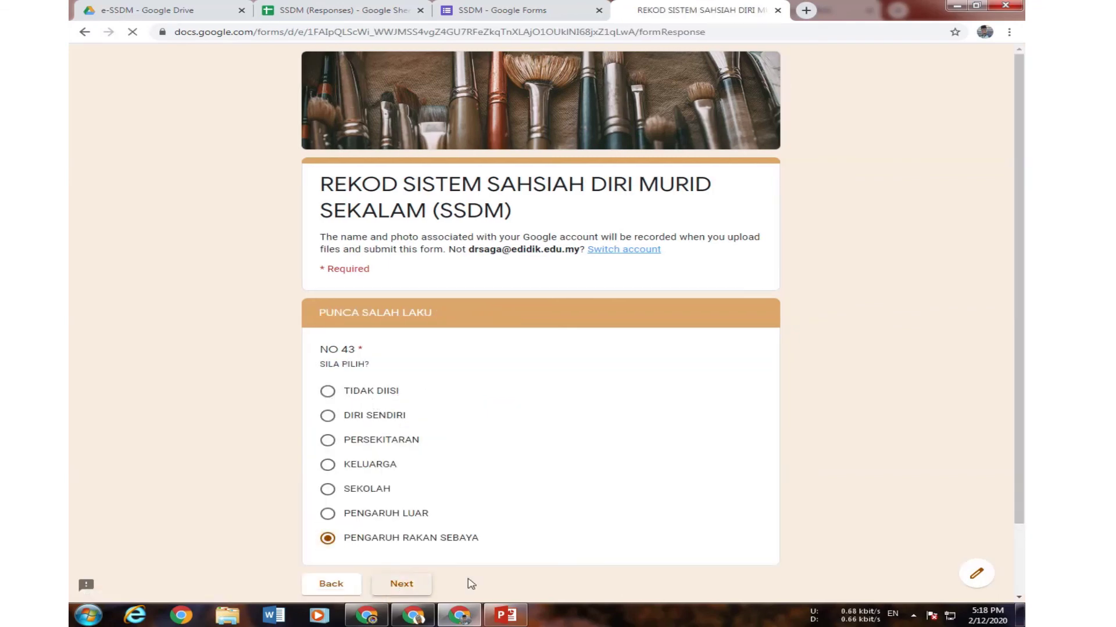
- Attach the previously selected files drsaga.png and GAMBAR.jpg as NO 44 picture evidence and submit the form
click(383, 393)
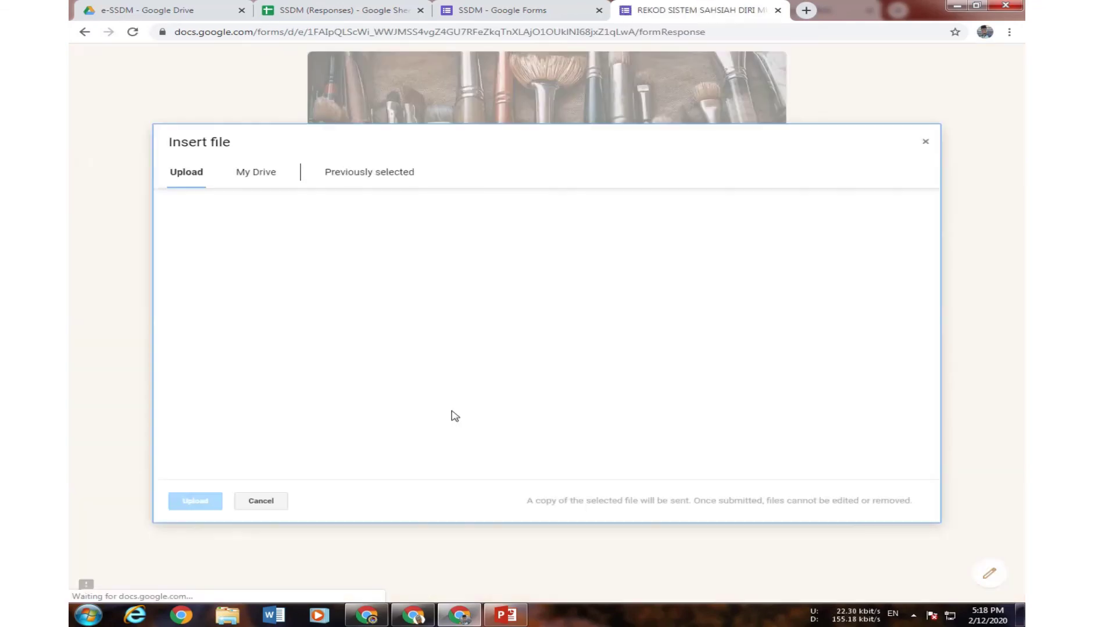
click(384, 181)
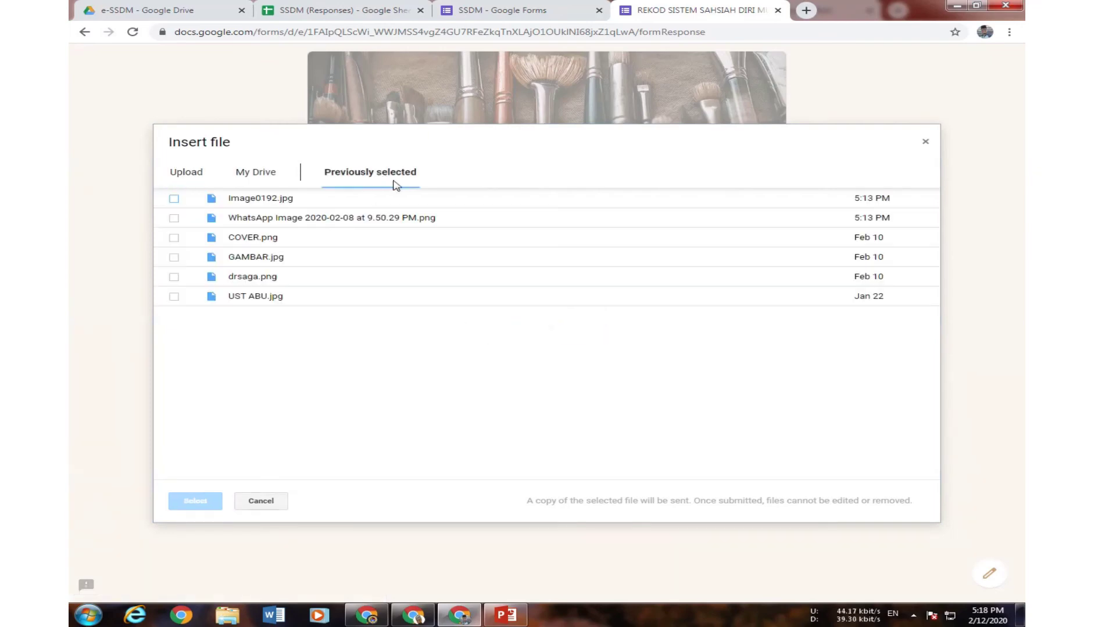
click(252, 279)
click(255, 256)
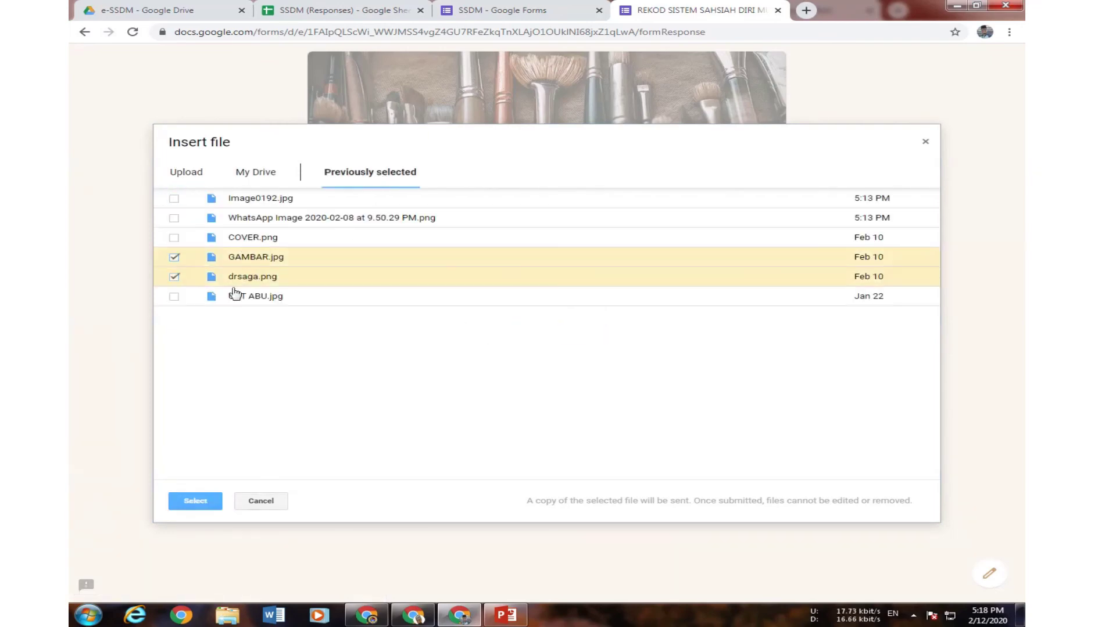
click(195, 501)
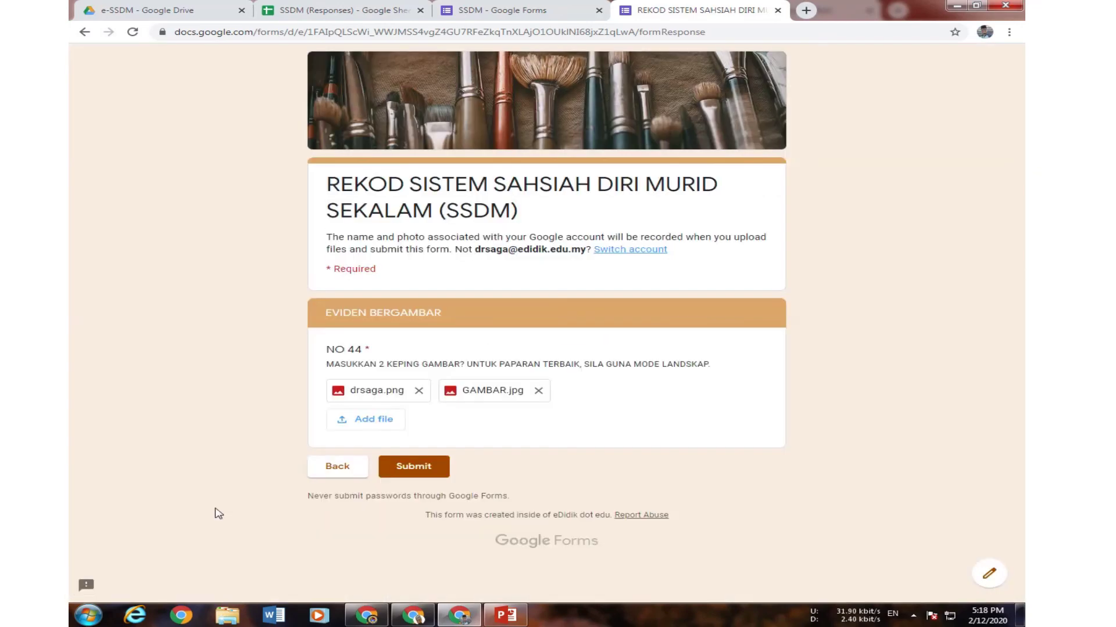
click(415, 469)
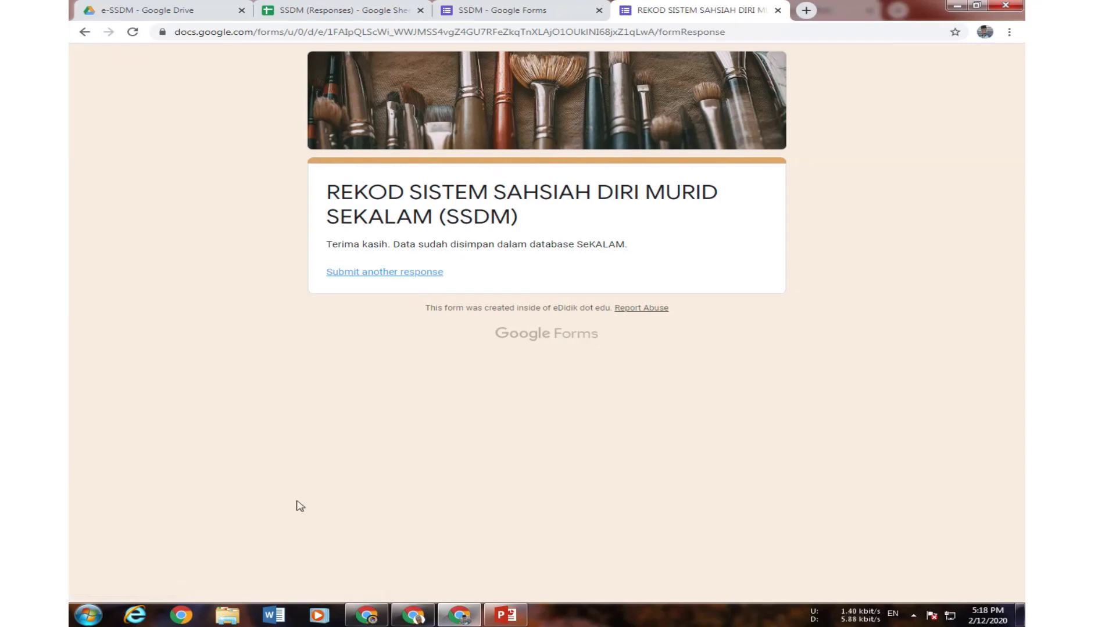
- Check the new response's NO 44 and photoid columns in the SSDM (Responses) sheet, and return to Langkah 3 in the Step by Step document
click(288, 8)
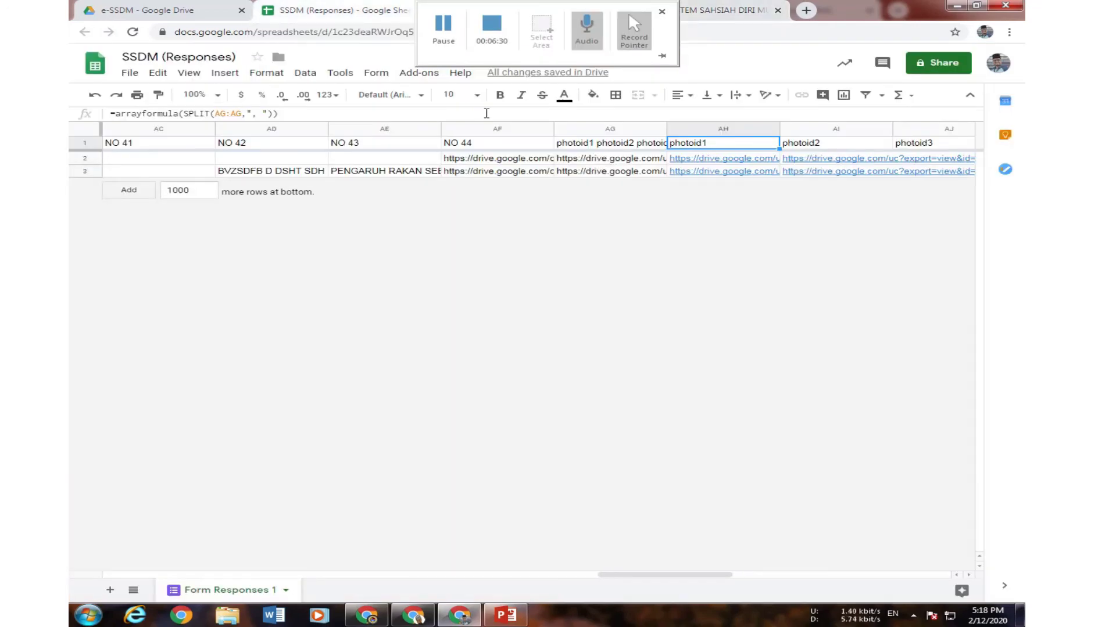
drag(619, 577, 811, 562)
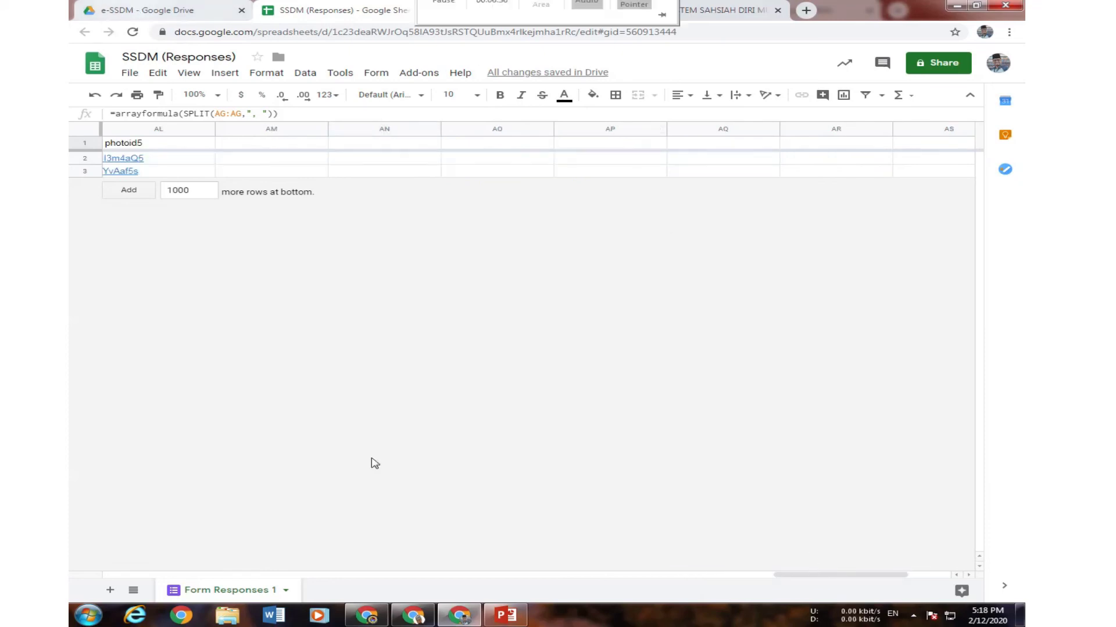
key(alt+Tab)
scroll(350, 157, up, 3)
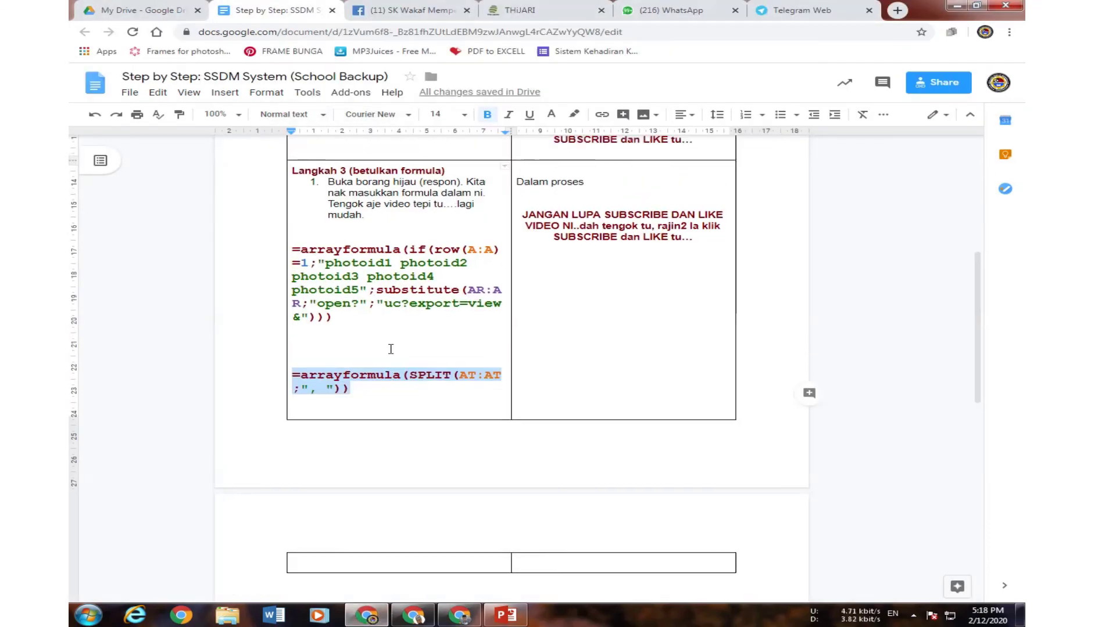